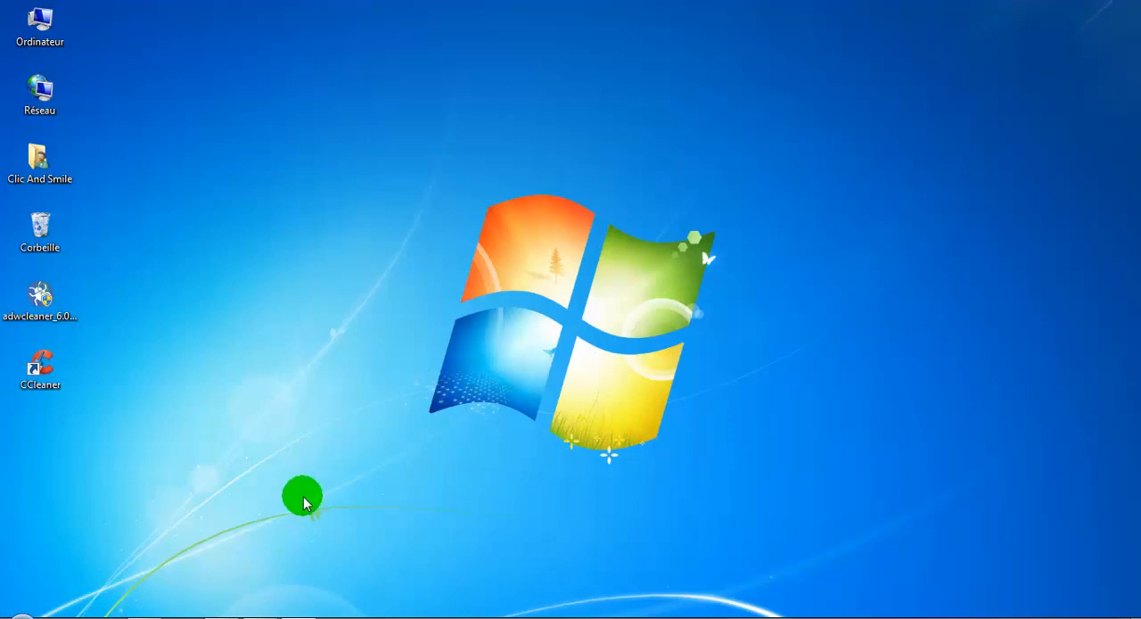
- Switch to Firefox and view the contents of the Favoris bookmarks folder
mouse_move(260, 616)
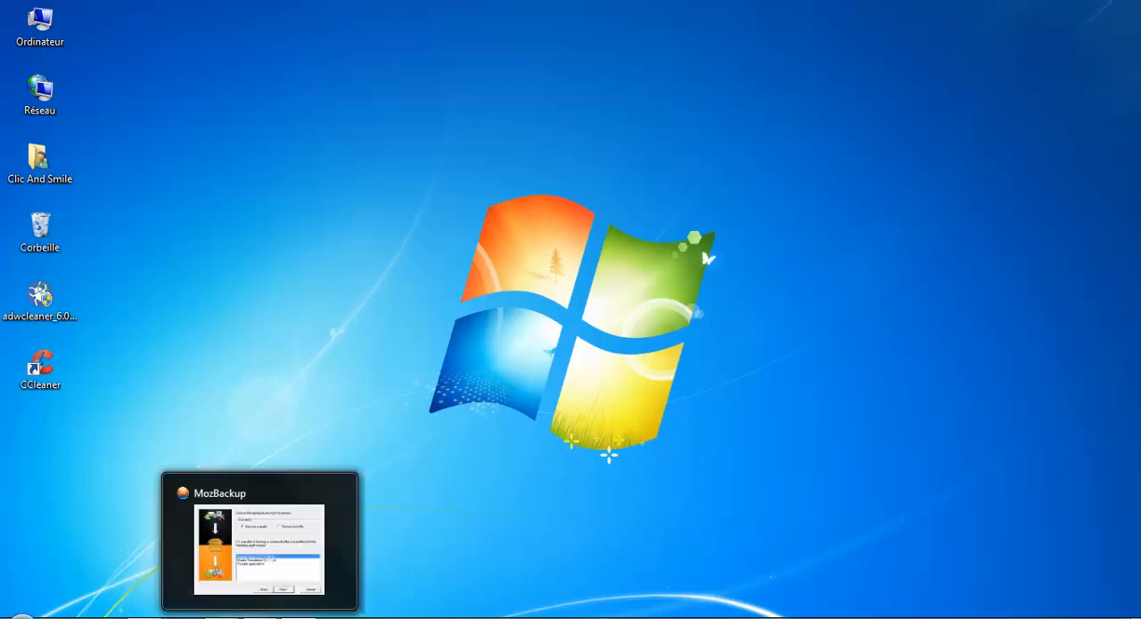
click(259, 617)
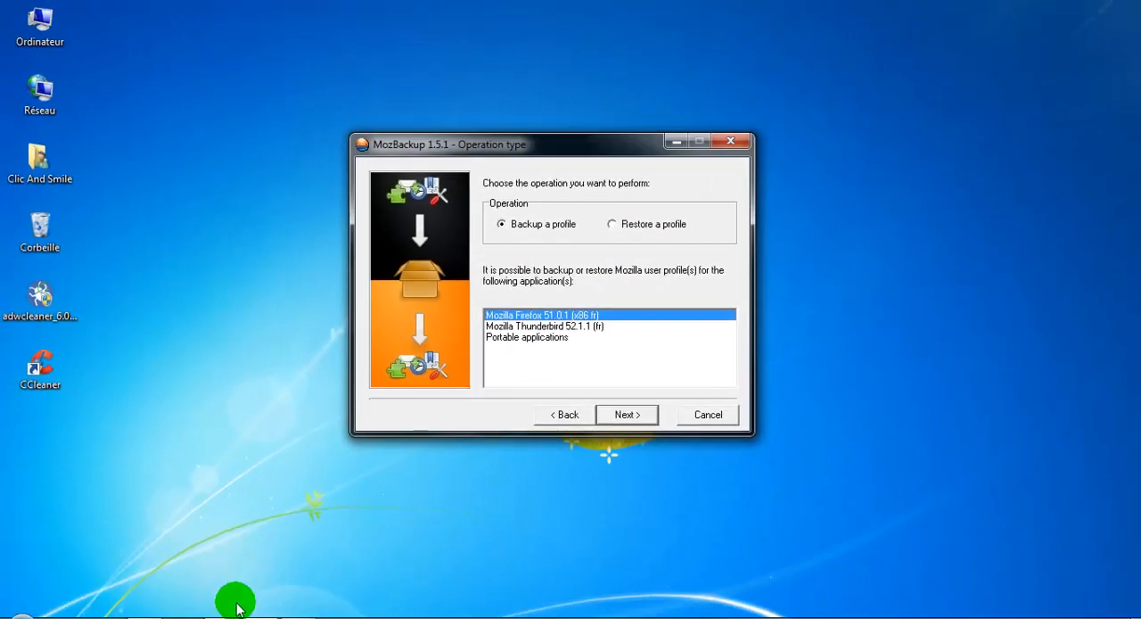
click(237, 615)
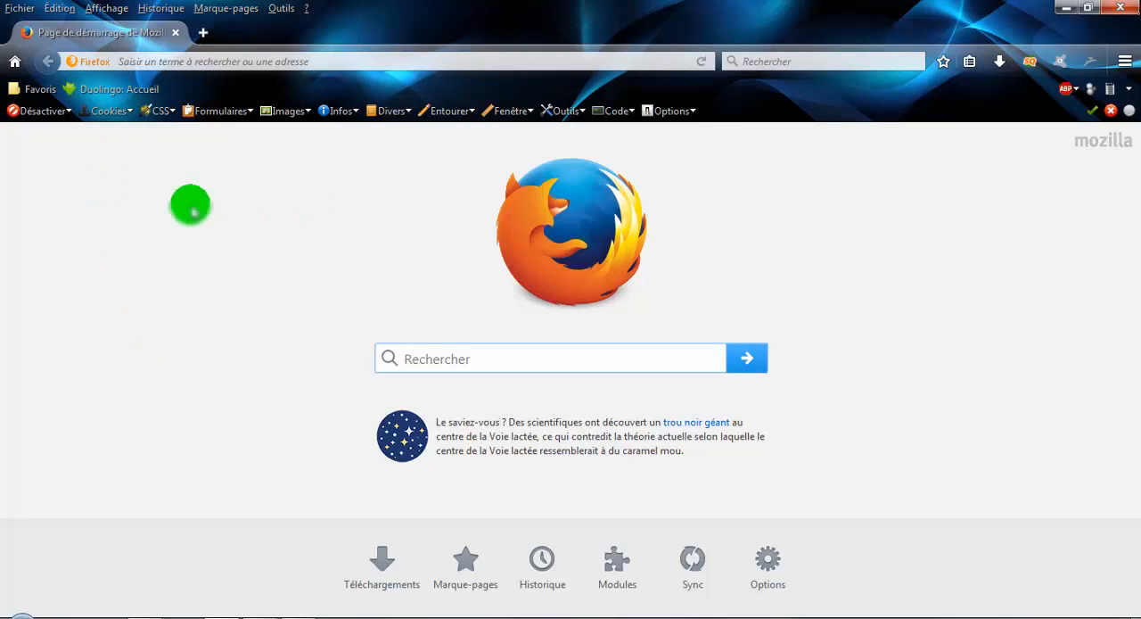
click(18, 90)
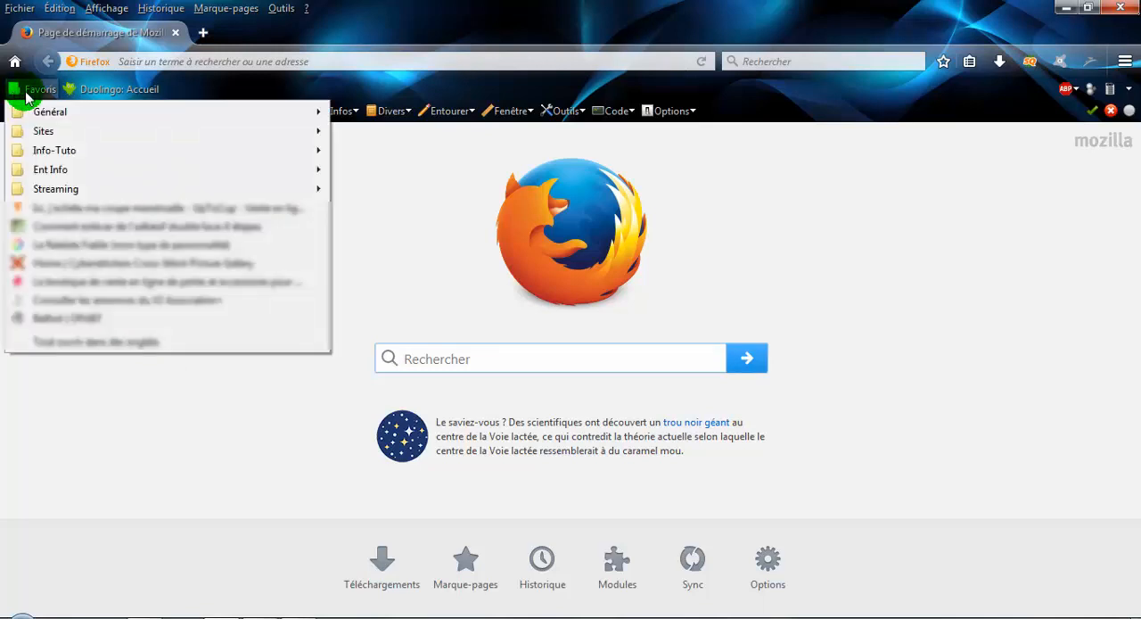
click(25, 93)
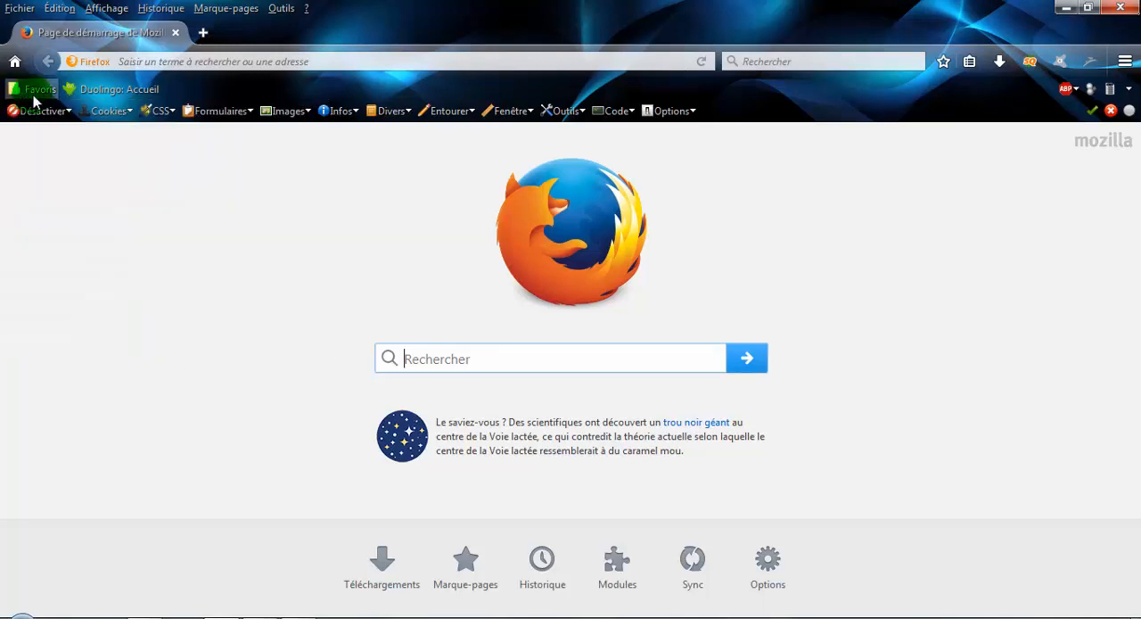
- View the extensions installed in Firefox's add-ons manager and minimize the browser
click(1124, 63)
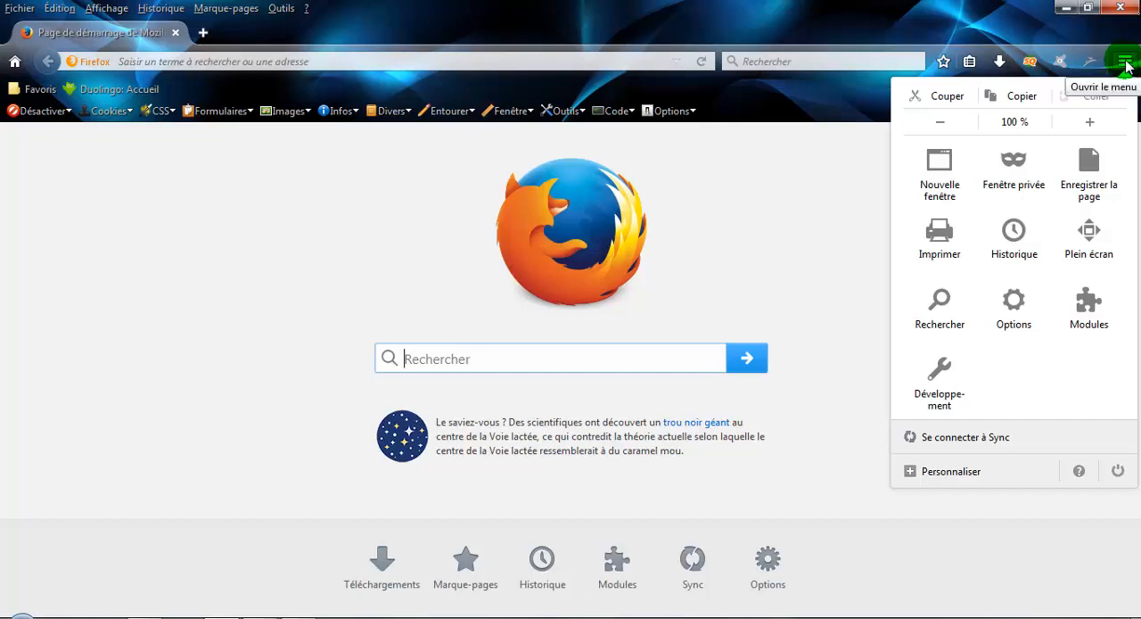
click(1089, 308)
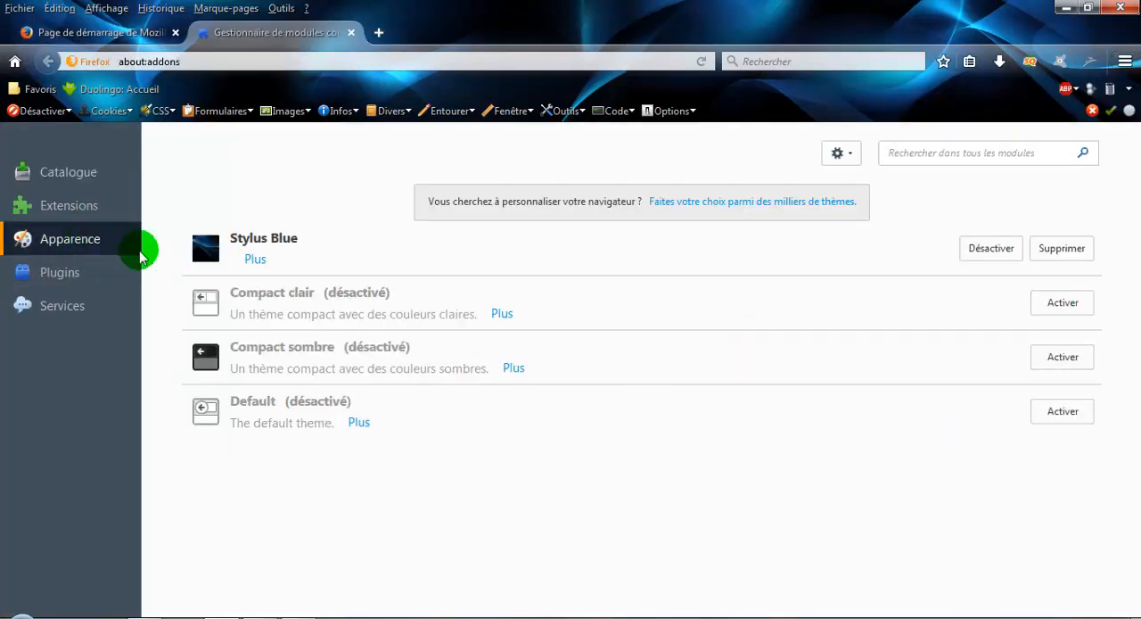
click(80, 217)
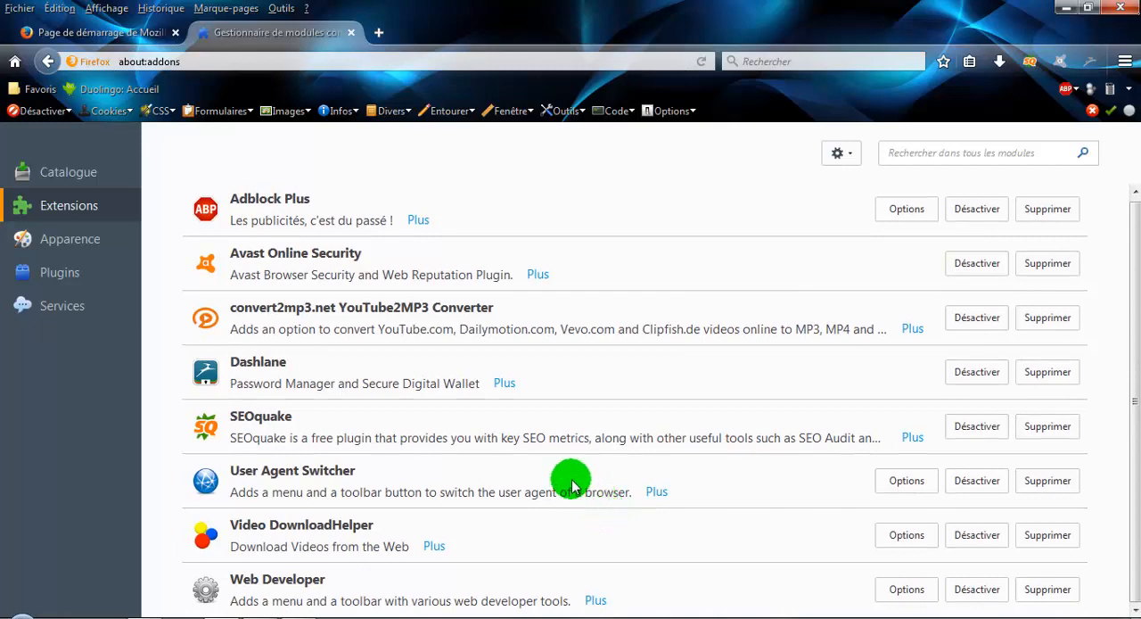
click(1068, 8)
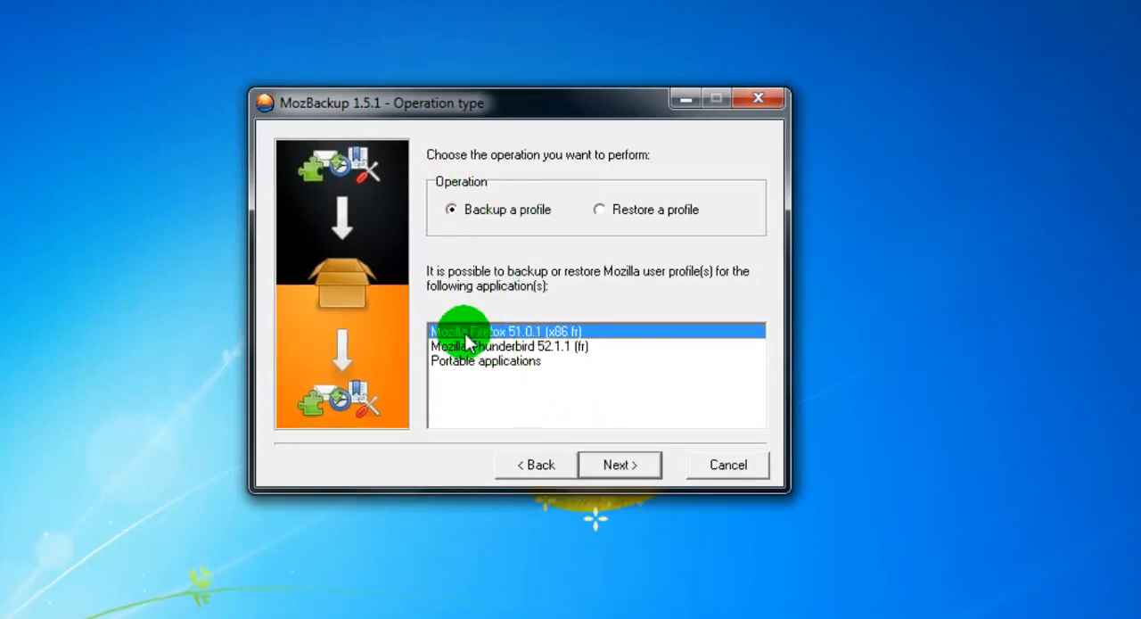
- Set up a backup of the default Firefox profile to Bureau as "Firefox 51.0.1 (x86 fr) - 2017-05-24.pcv", without password protection
click(624, 468)
click(570, 410)
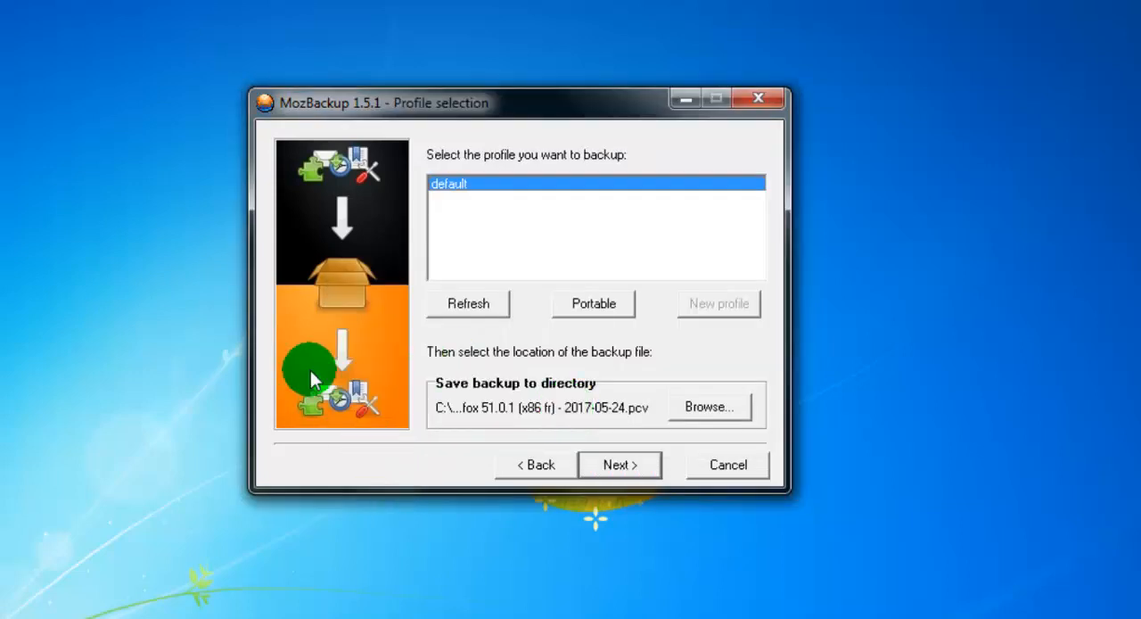
click(715, 417)
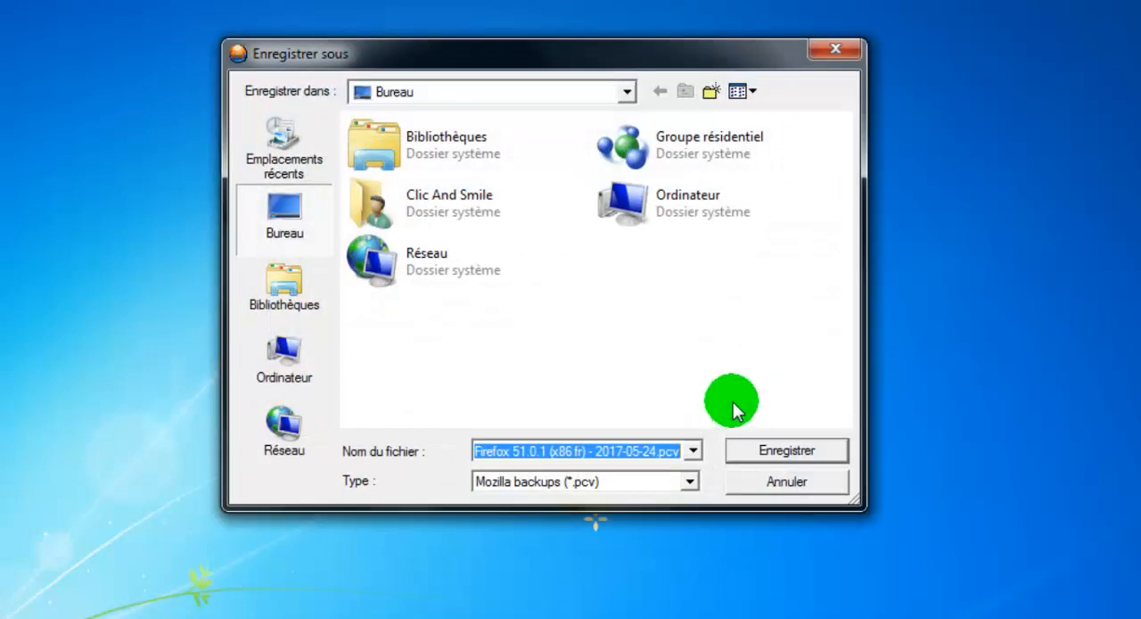
click(268, 235)
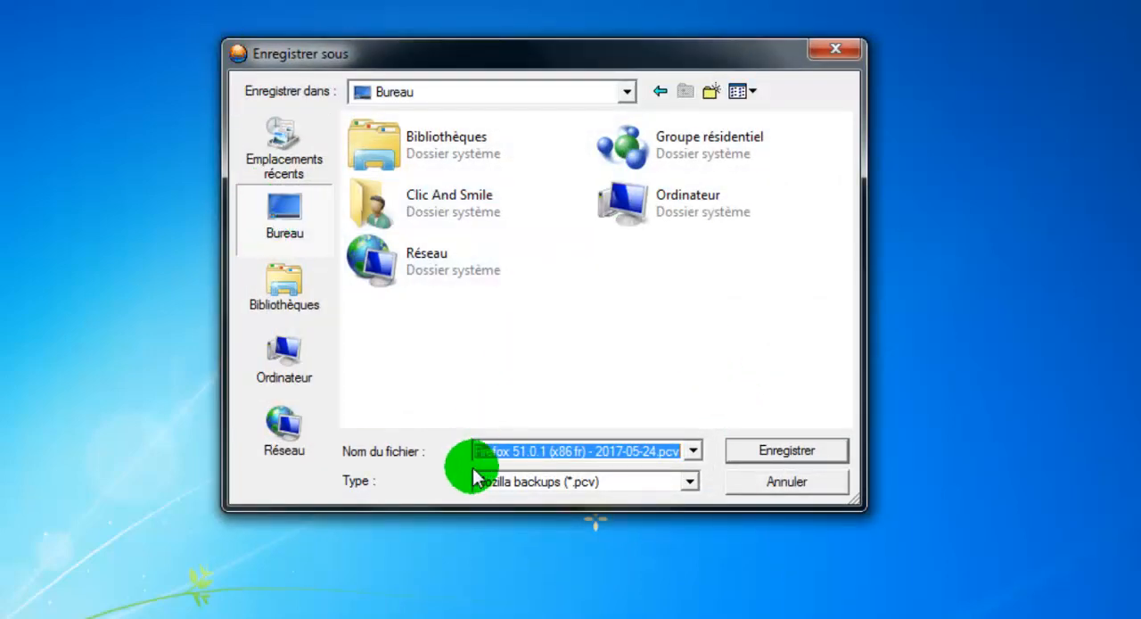
click(800, 454)
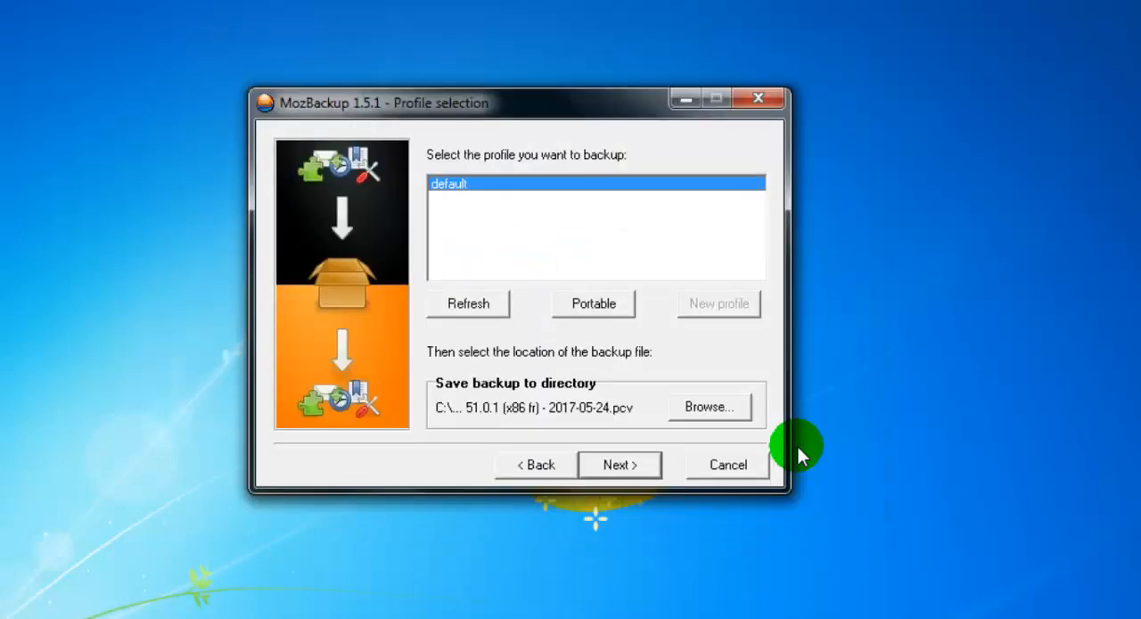
click(624, 465)
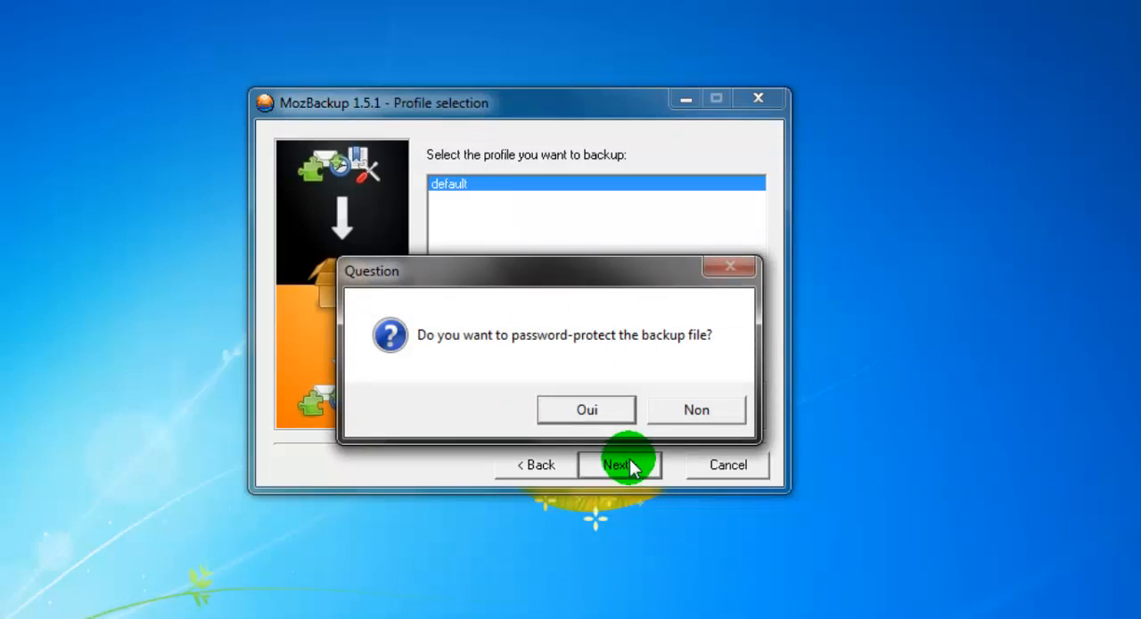
click(712, 419)
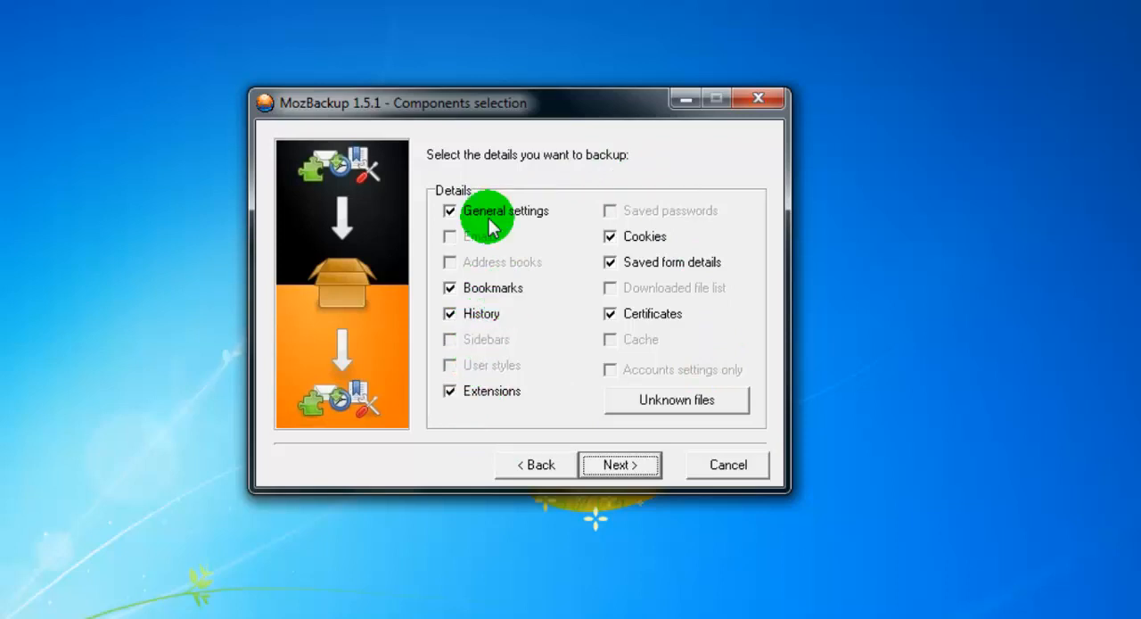
- Try excluding cookies from the Firefox backup and view the list of unknown profile files
click(612, 237)
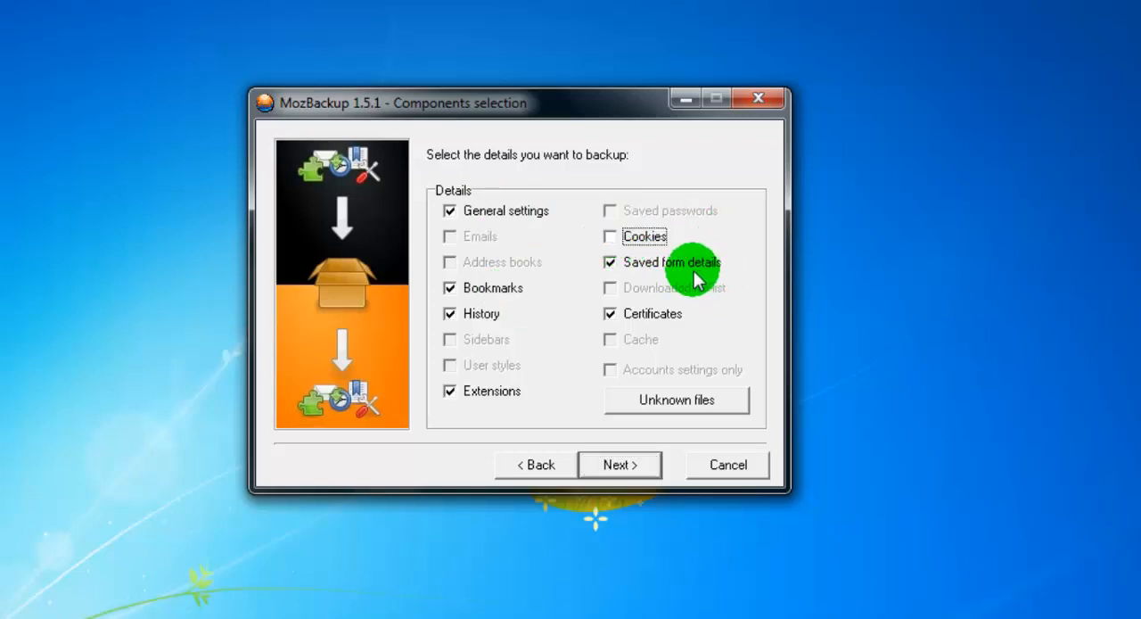
click(669, 401)
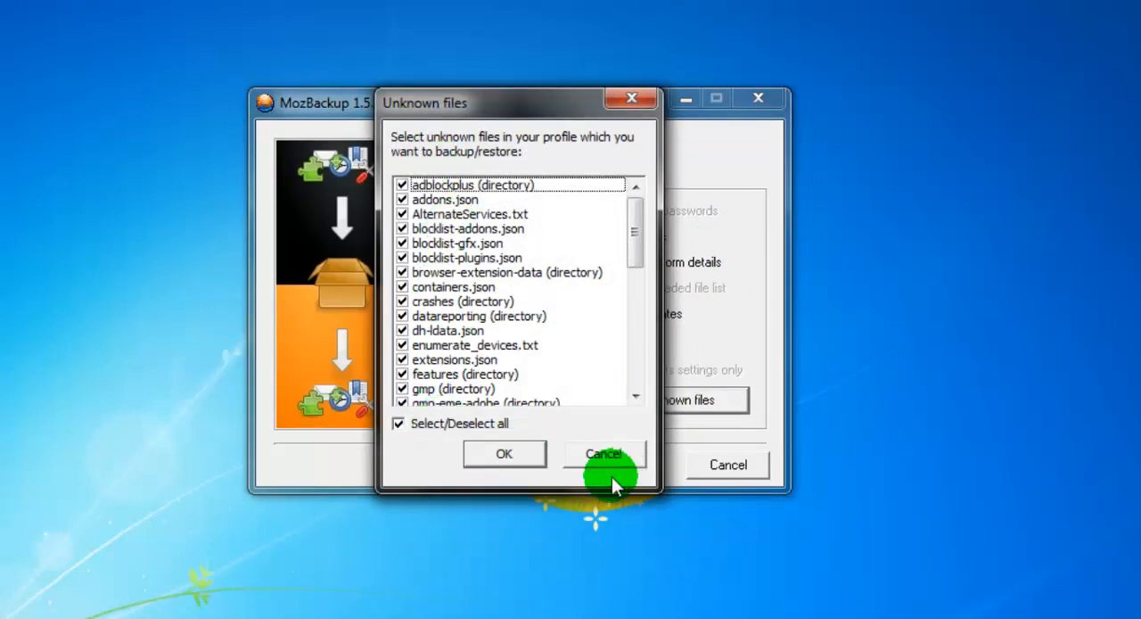
click(613, 454)
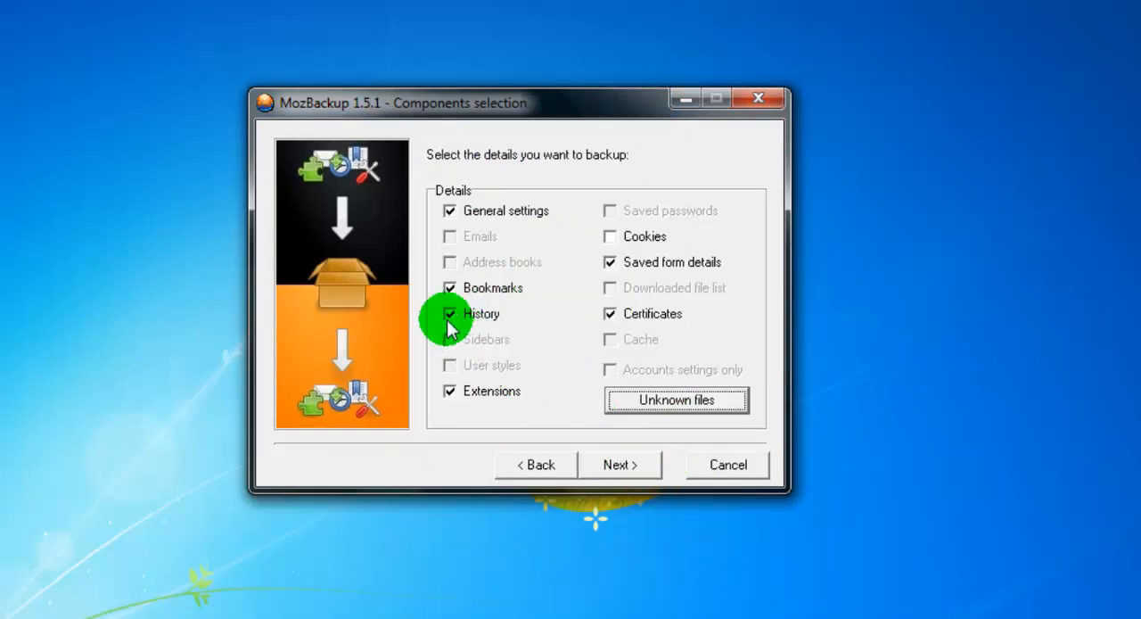
click(611, 237)
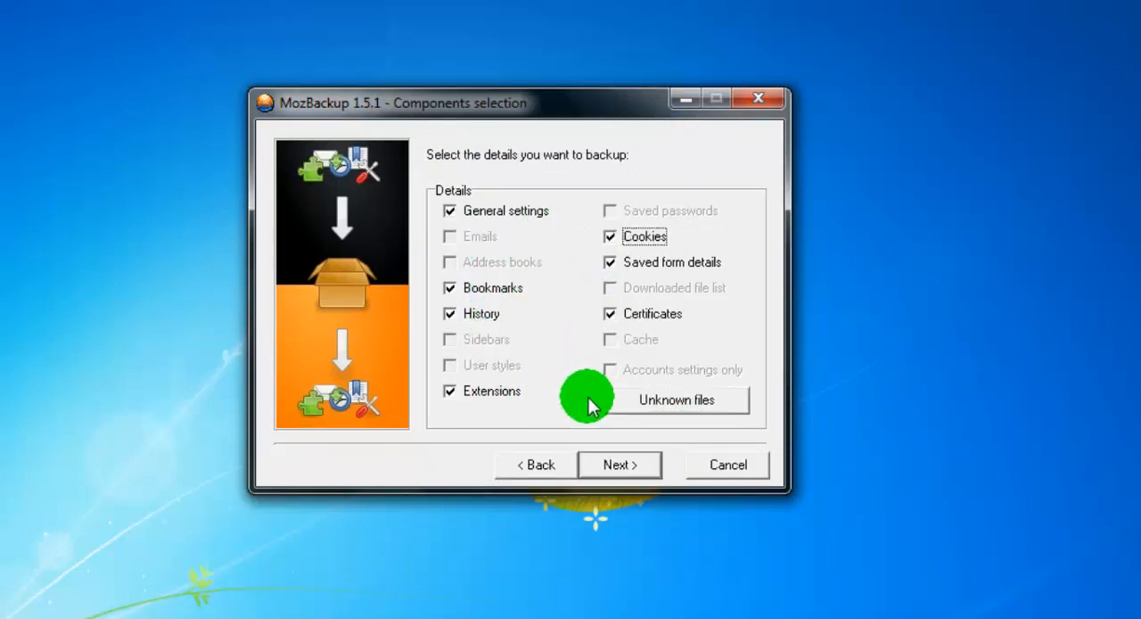
- Create the Firefox backup with all available components checked and continue to a new backup or restore
click(621, 464)
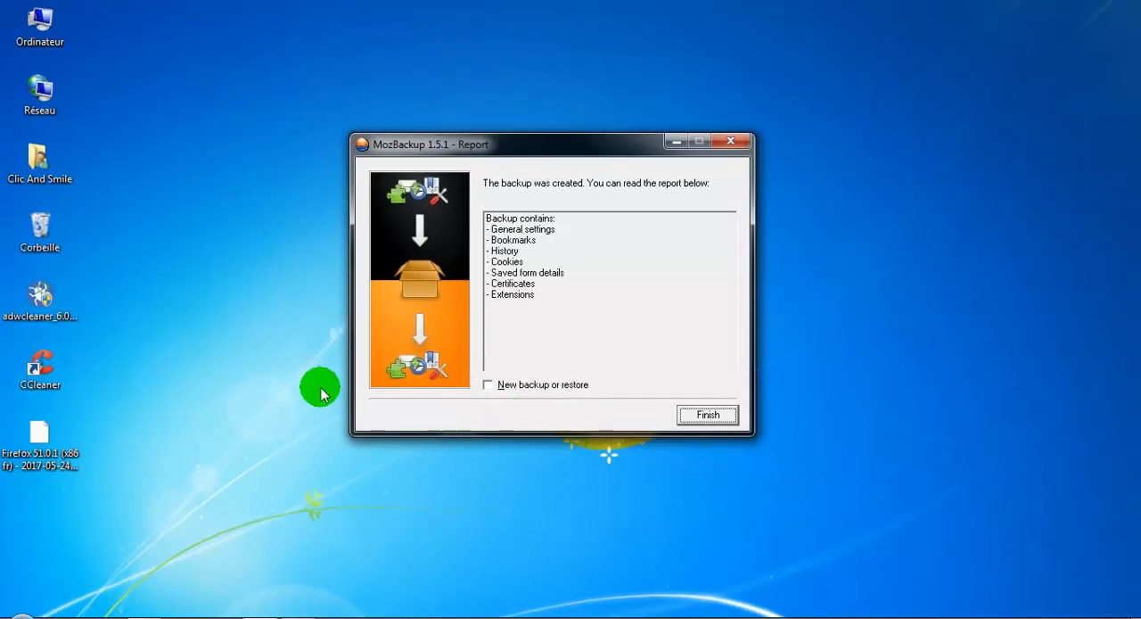
click(39, 452)
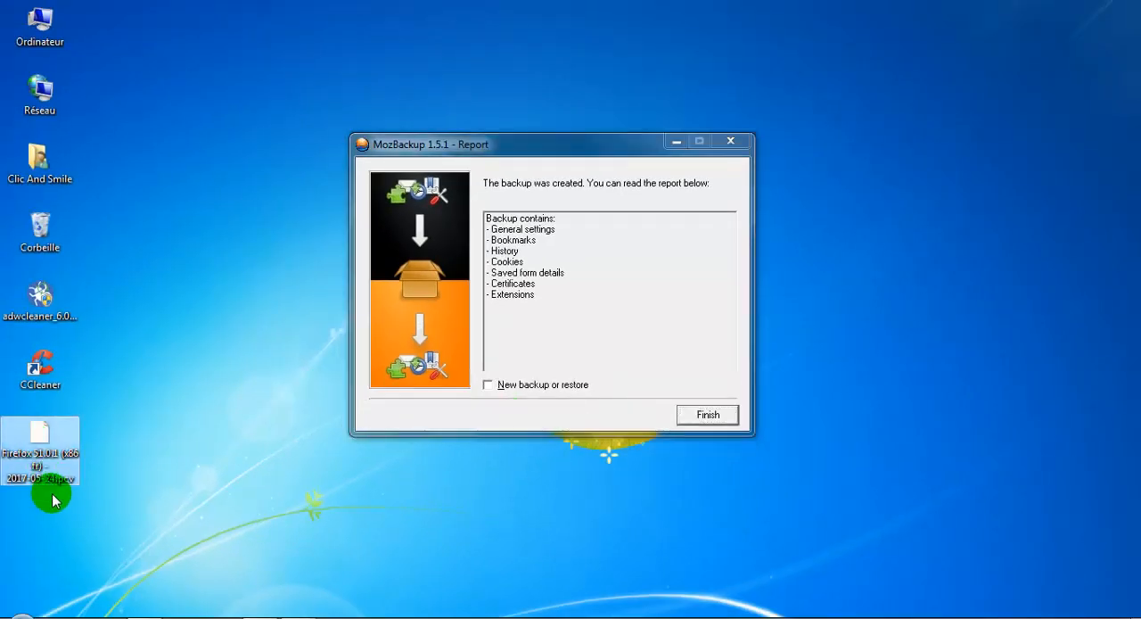
click(524, 386)
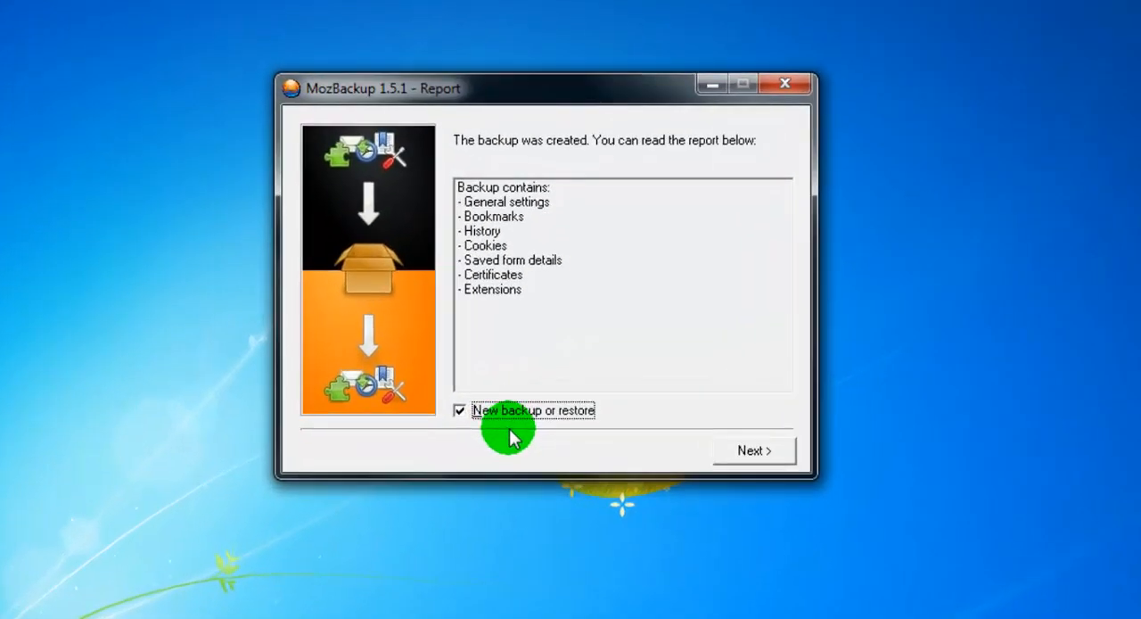
click(784, 463)
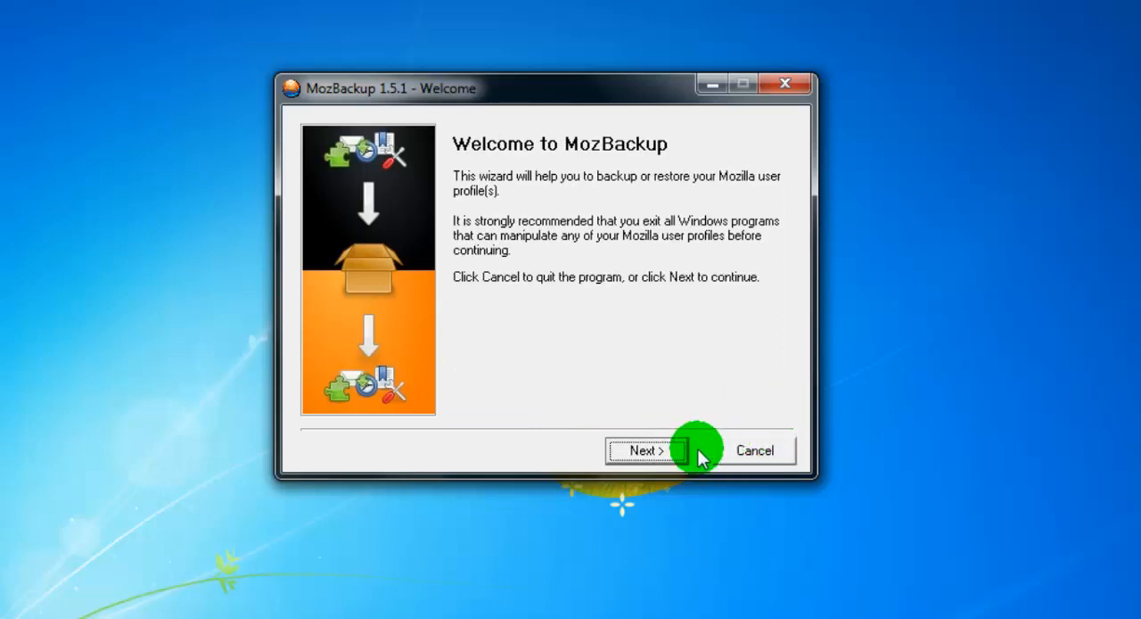
- Choose the default Mozilla Thunderbird 52.1.1 (fr) profile for backup and save it to Bureau as "Thunderbird 52.1.1 (fr) - 2017-05-24.pcv"
click(655, 453)
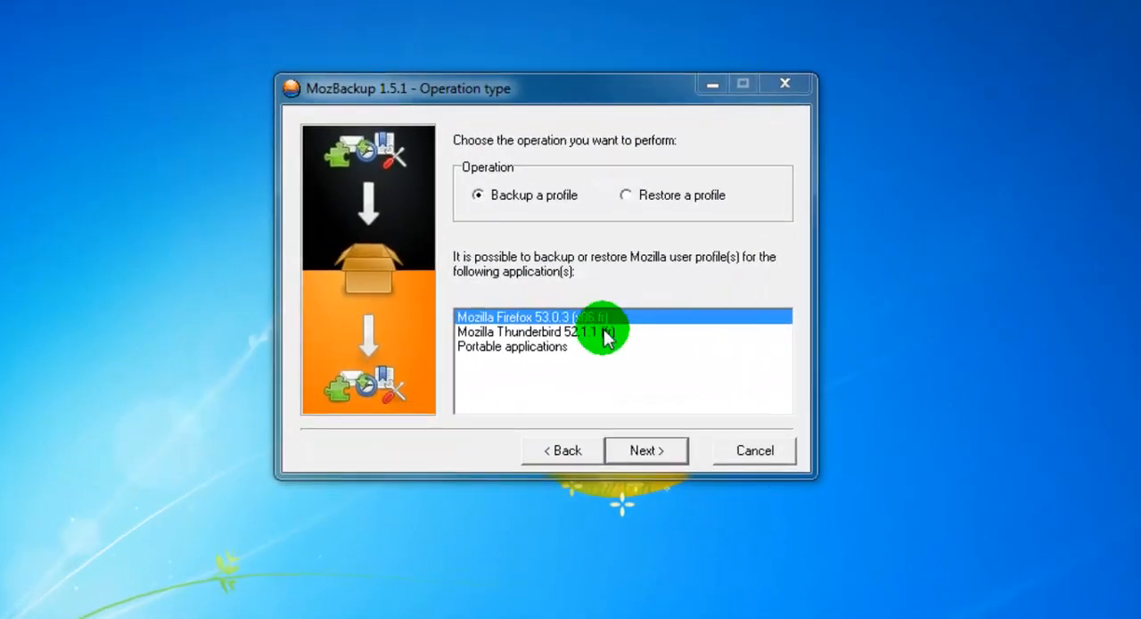
click(556, 331)
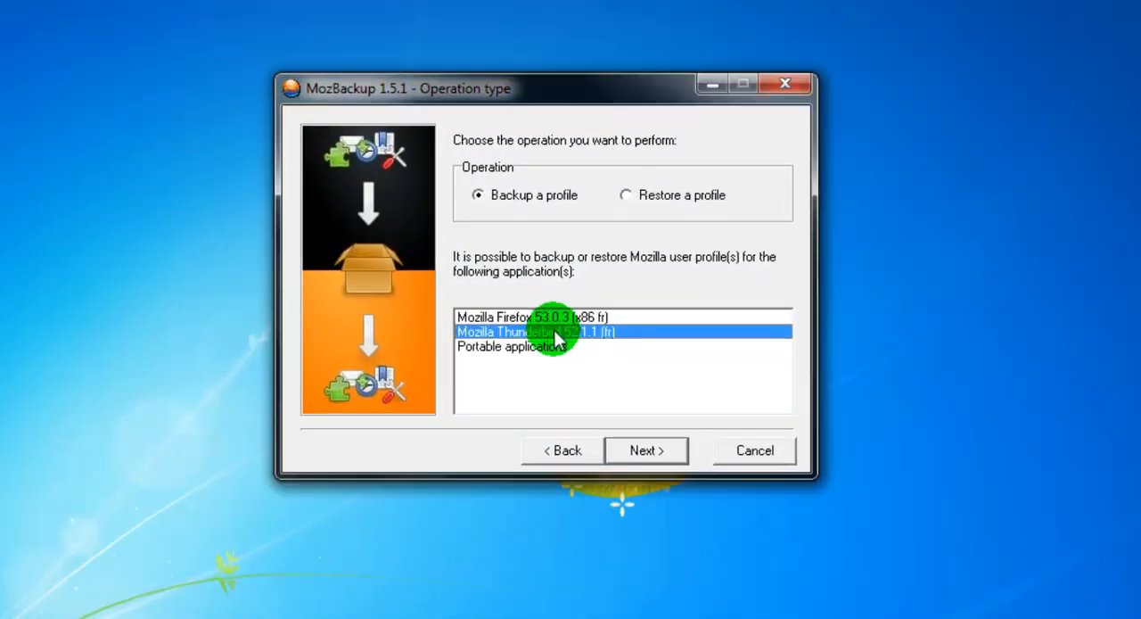
click(661, 456)
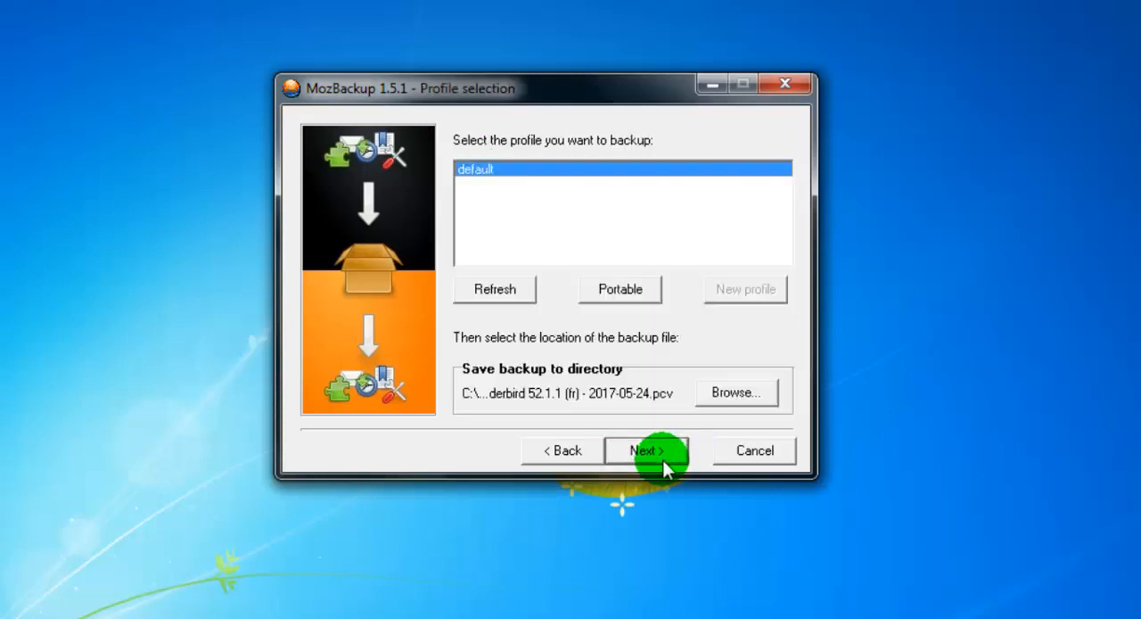
click(749, 395)
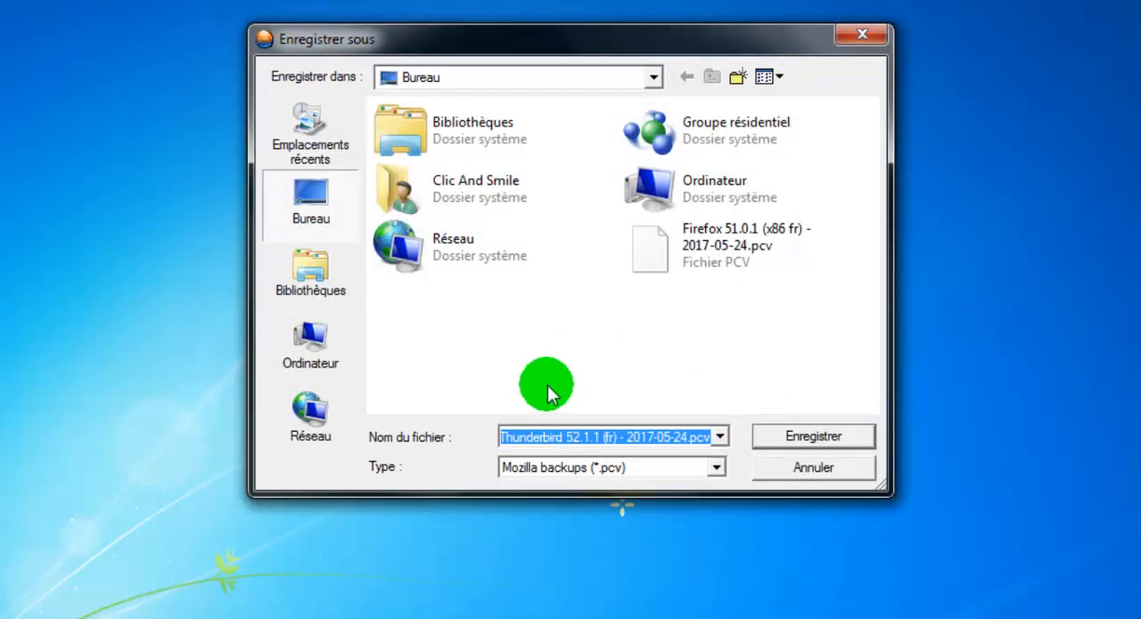
click(805, 434)
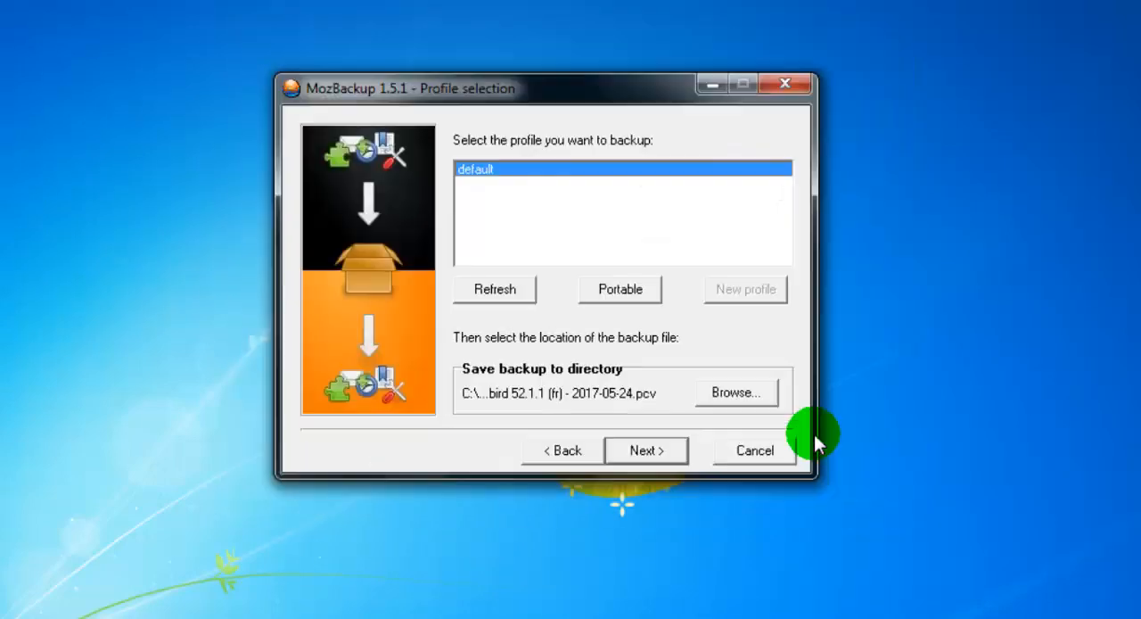
- Create the Thunderbird backup without password protection, keeping the preselected components, and finish the wizard
click(648, 451)
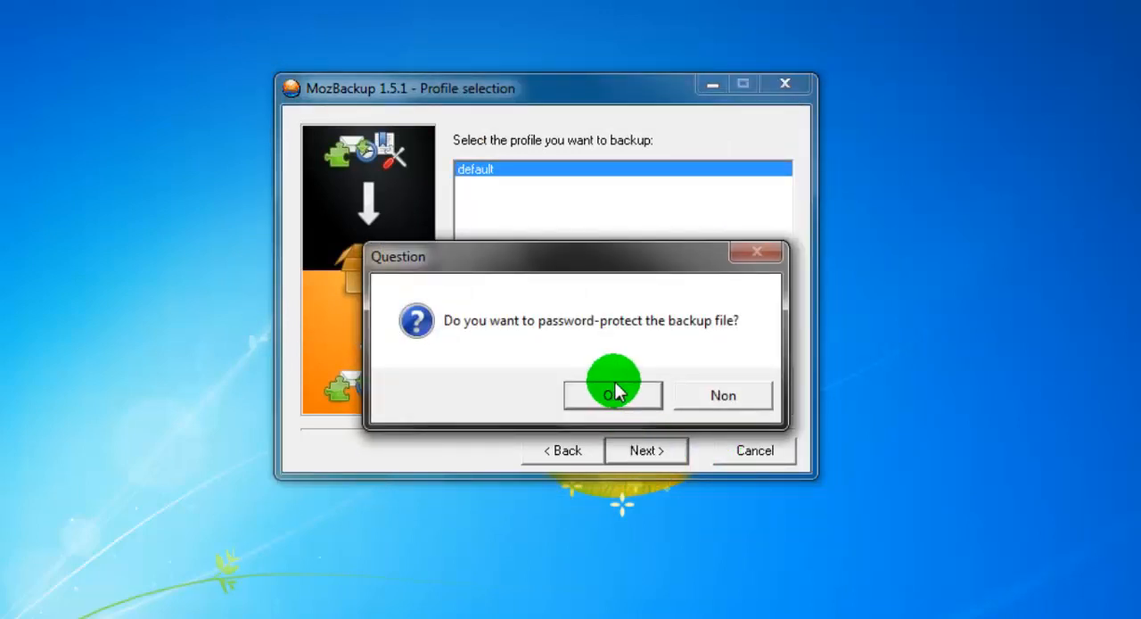
click(725, 395)
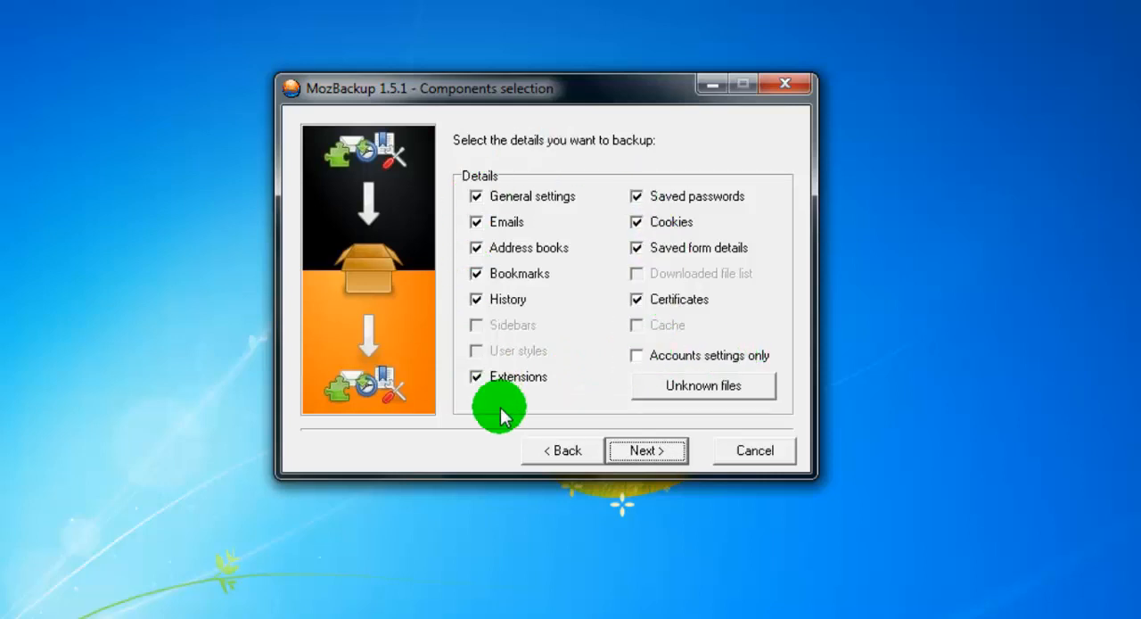
click(648, 452)
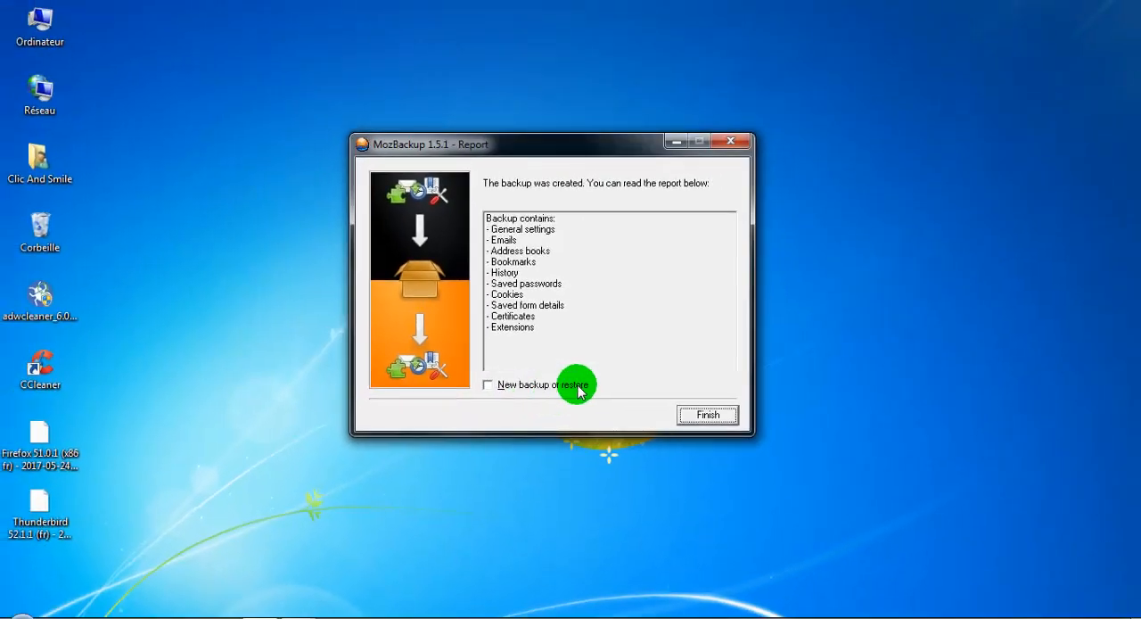
click(706, 415)
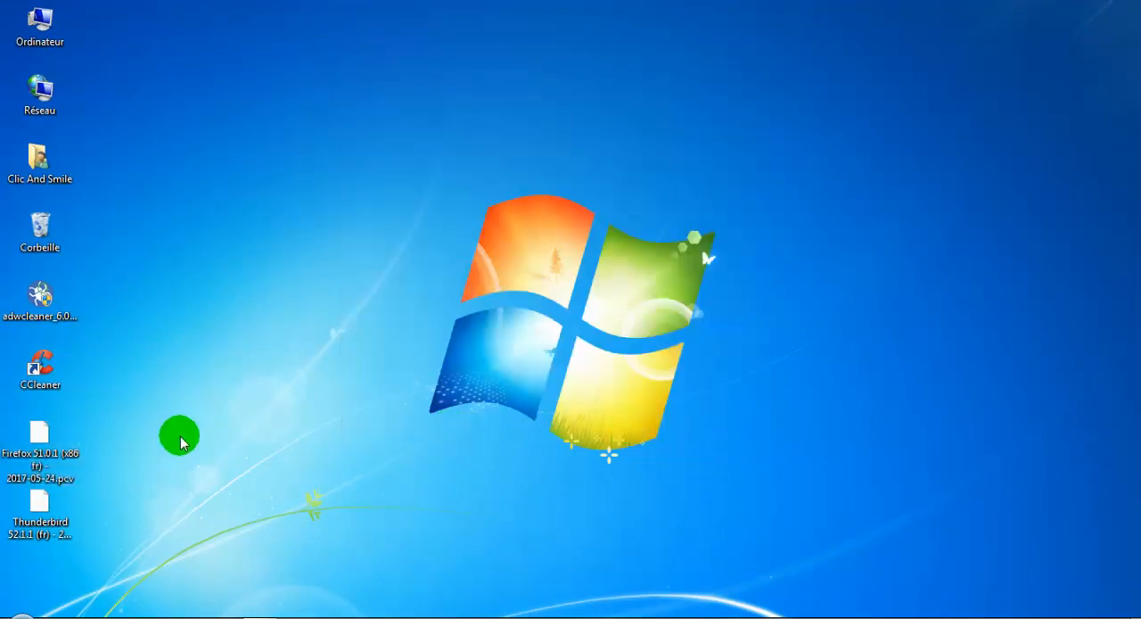
- Select both the Firefox and Thunderbird backup files on the desktop
drag(114, 418, 31, 546)
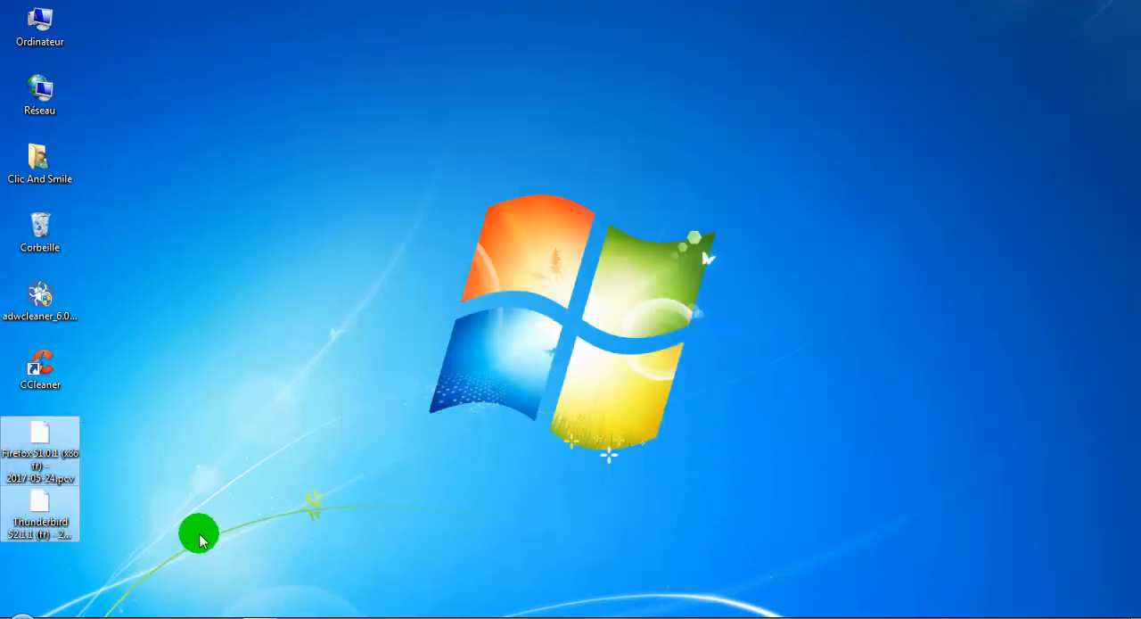
click(198, 541)
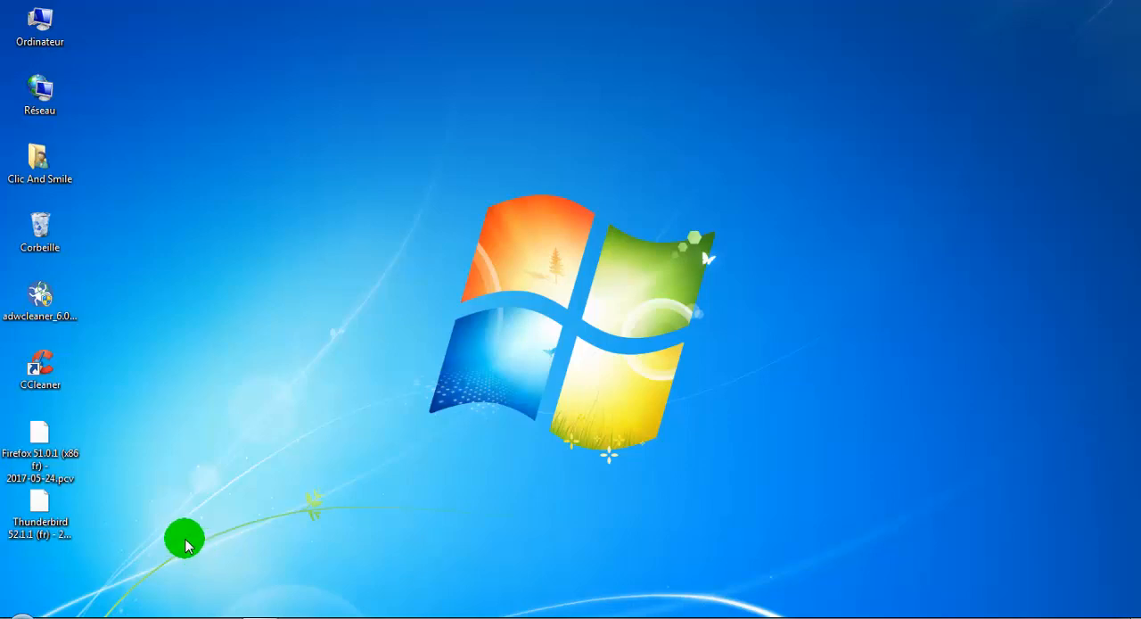
drag(139, 417, 20, 569)
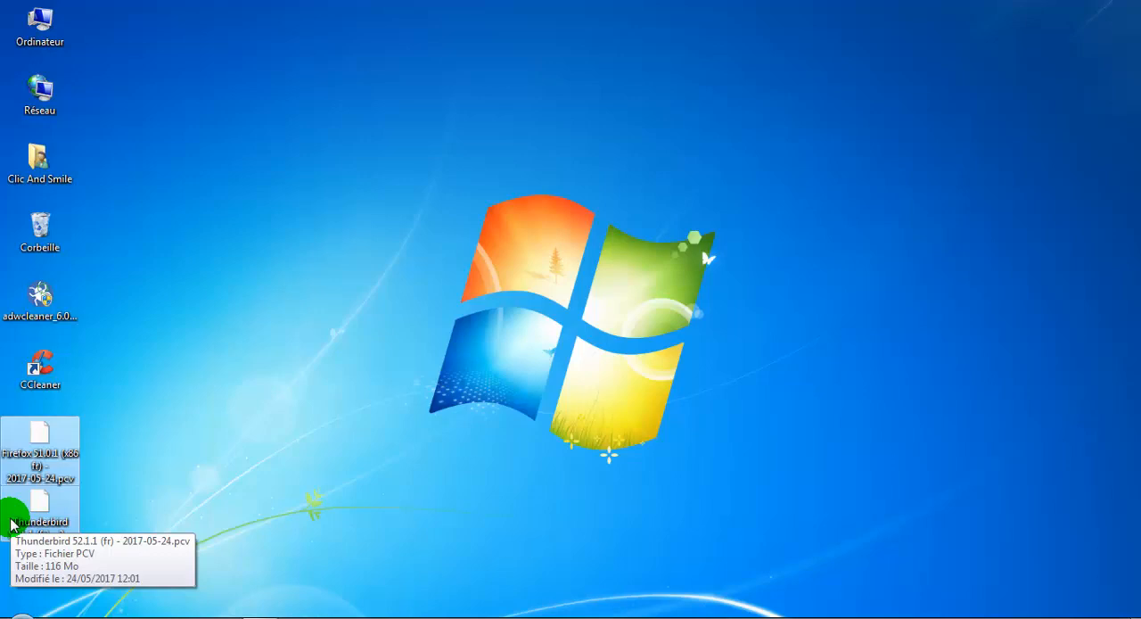
- Clear the desktop file selection and run the installer Firefox Setup Stub 53.0.3.exe
click(281, 450)
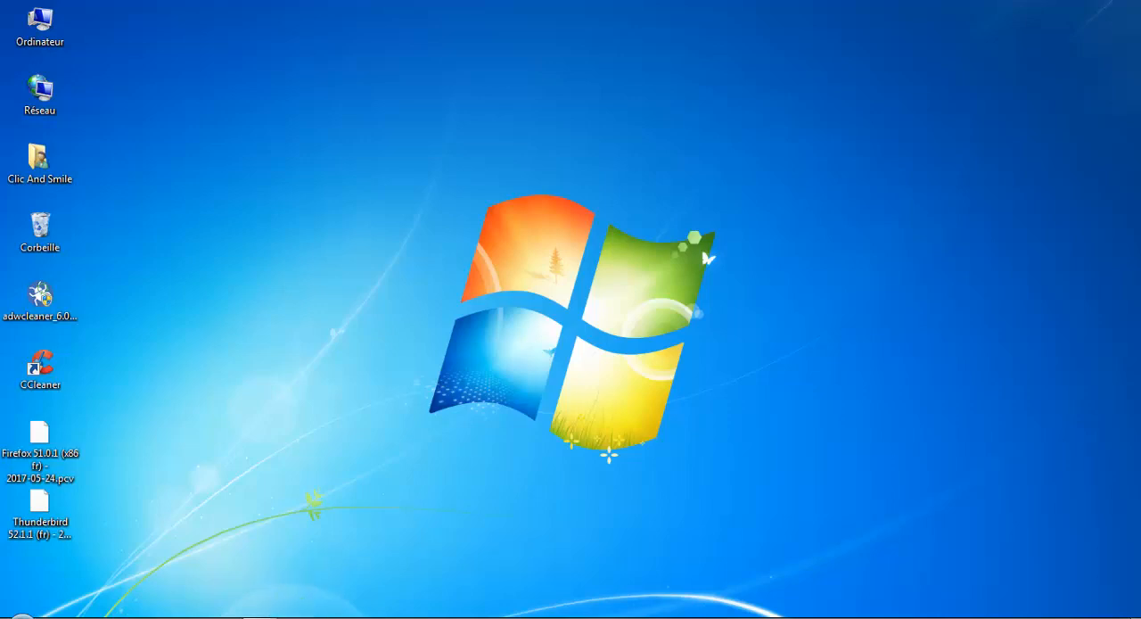
mouse_move(259, 617)
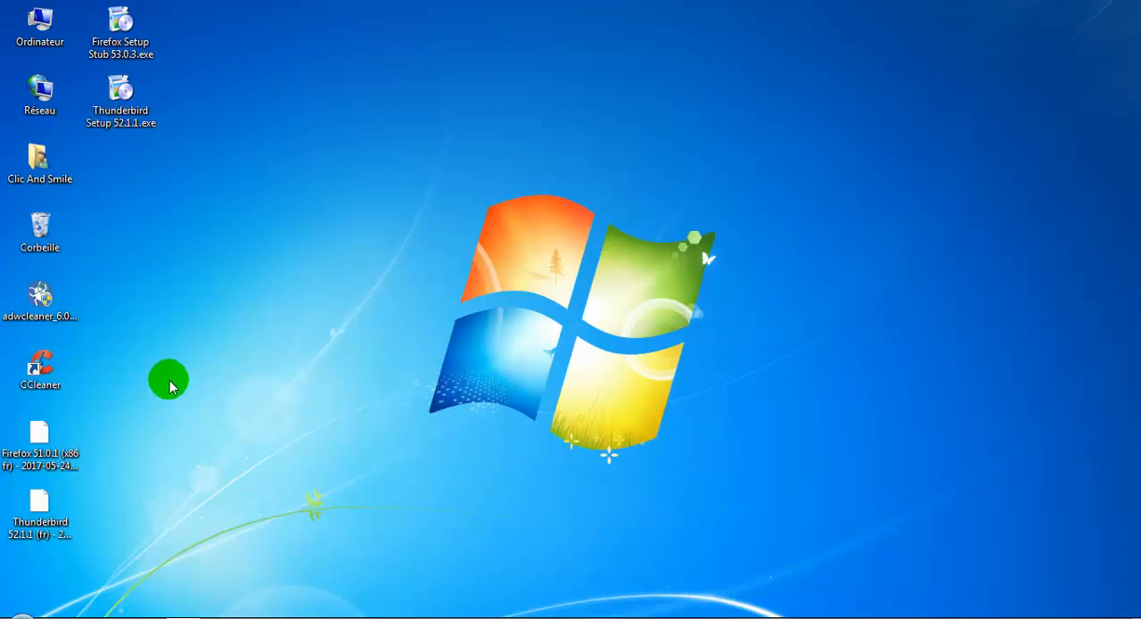
double_click(132, 27)
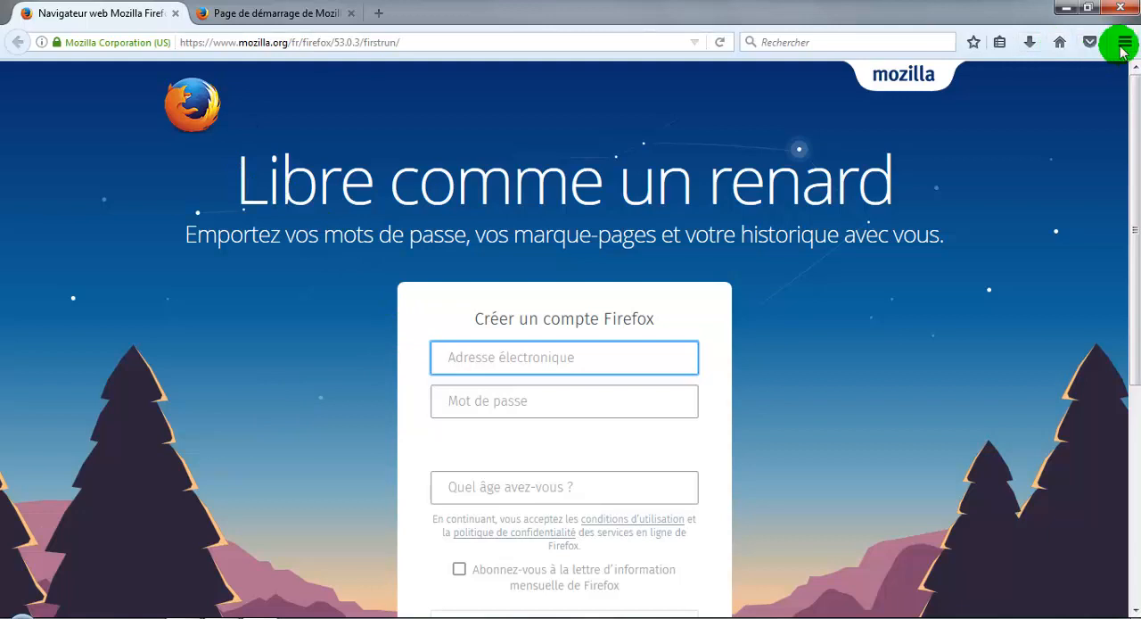
- Close the Firefox first-run tab and display the bookmarks toolbar (Barre personnelle)
click(174, 13)
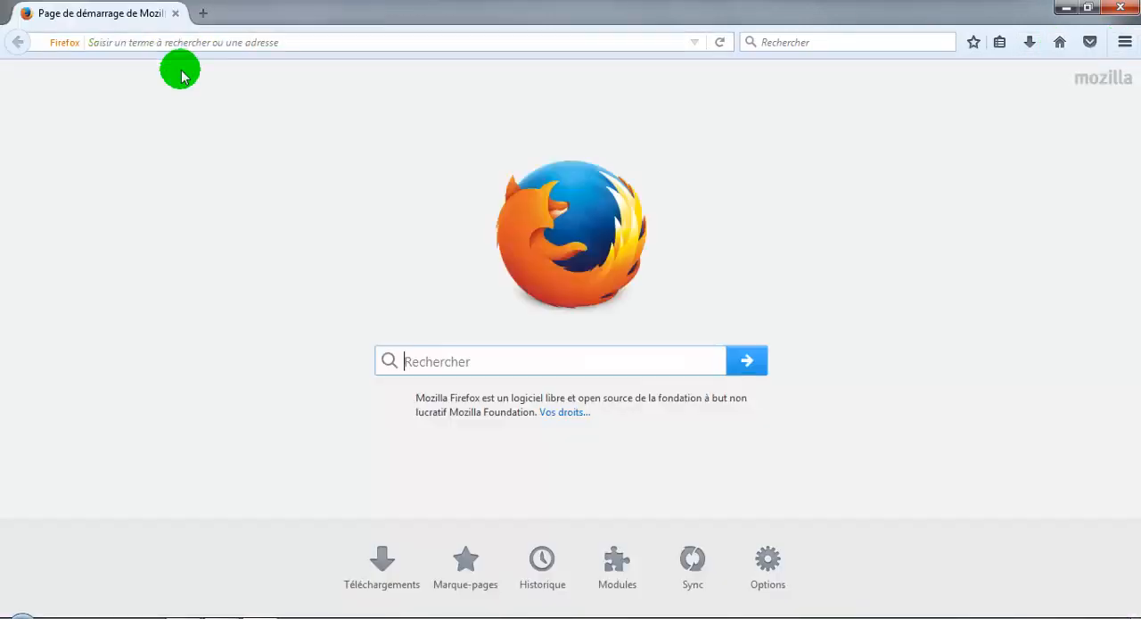
right_click(420, 7)
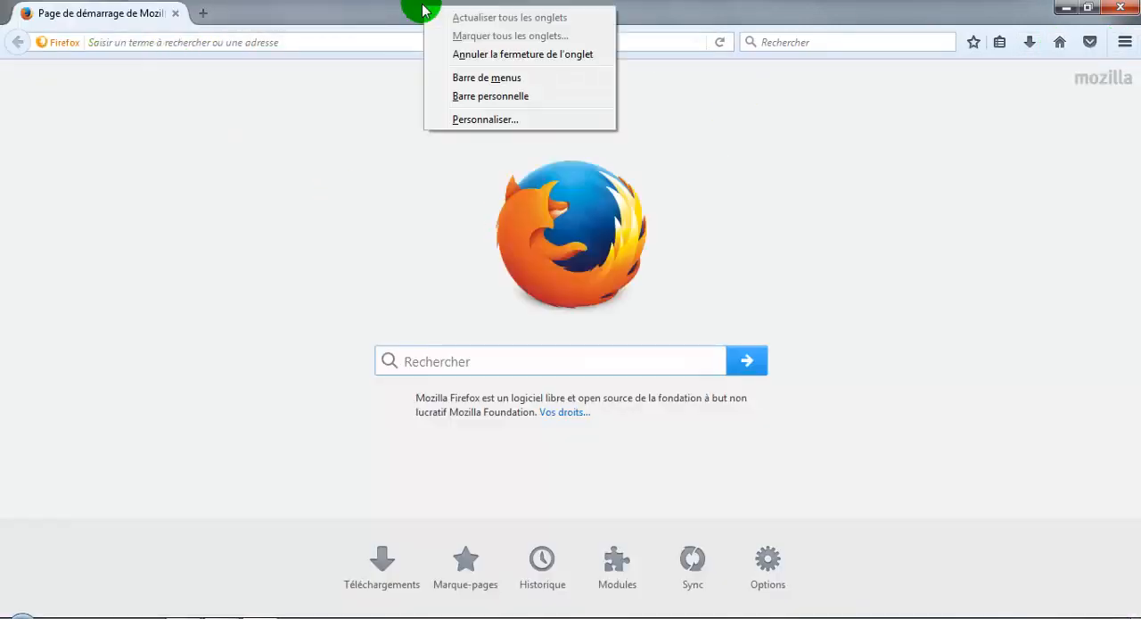
click(475, 96)
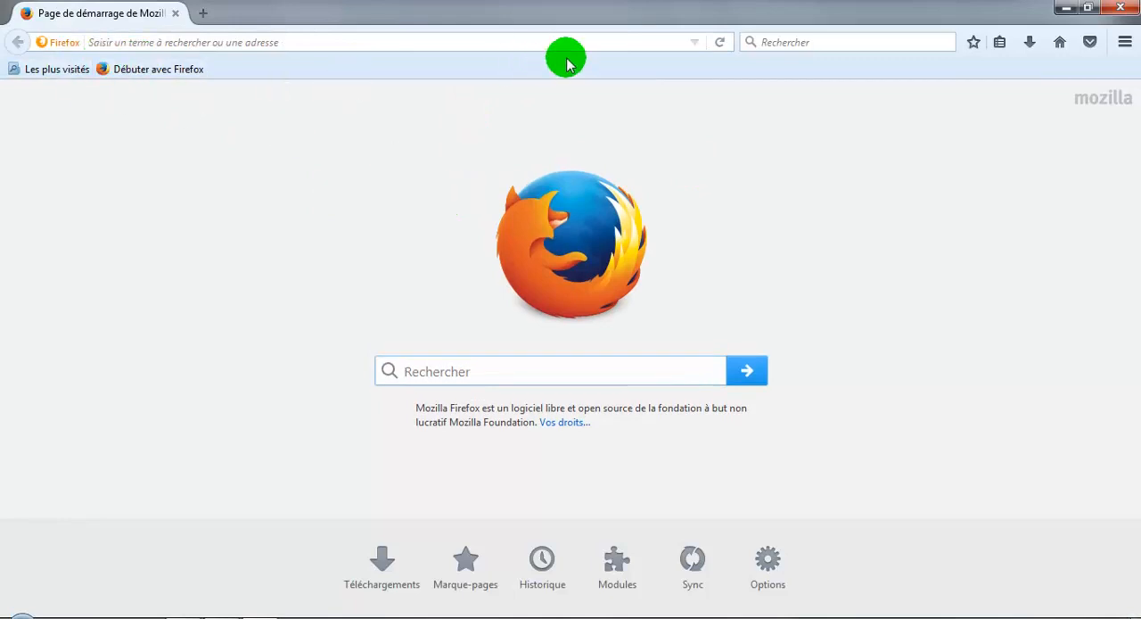
- Check the installed extensions and themes in the new Firefox's add-ons manager, and close Firefox with all its tabs
click(1124, 42)
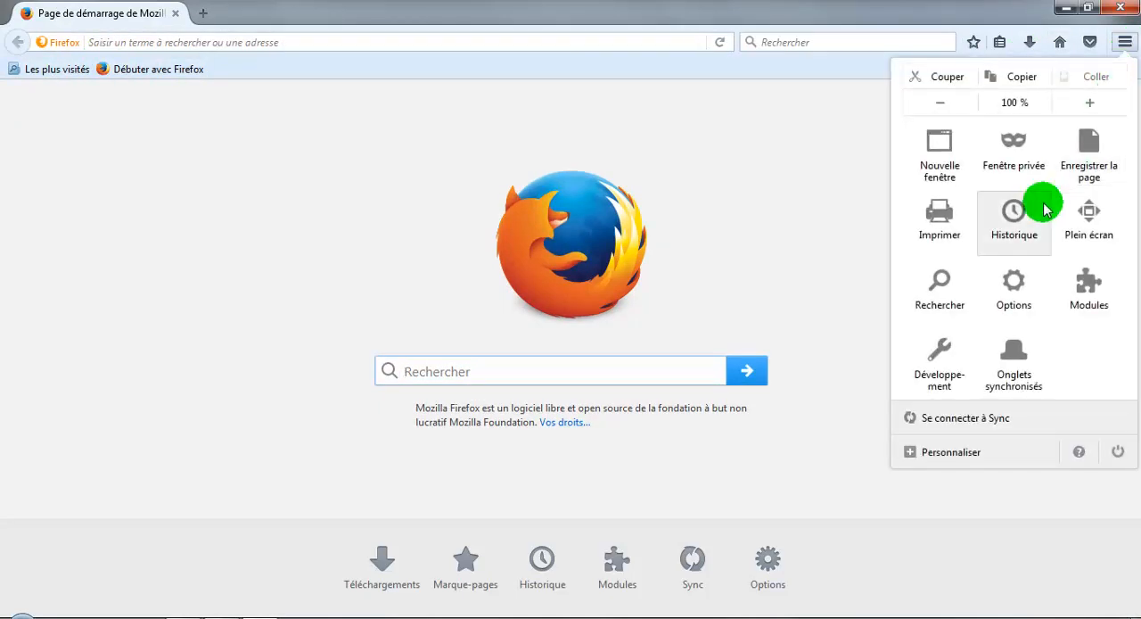
click(1070, 286)
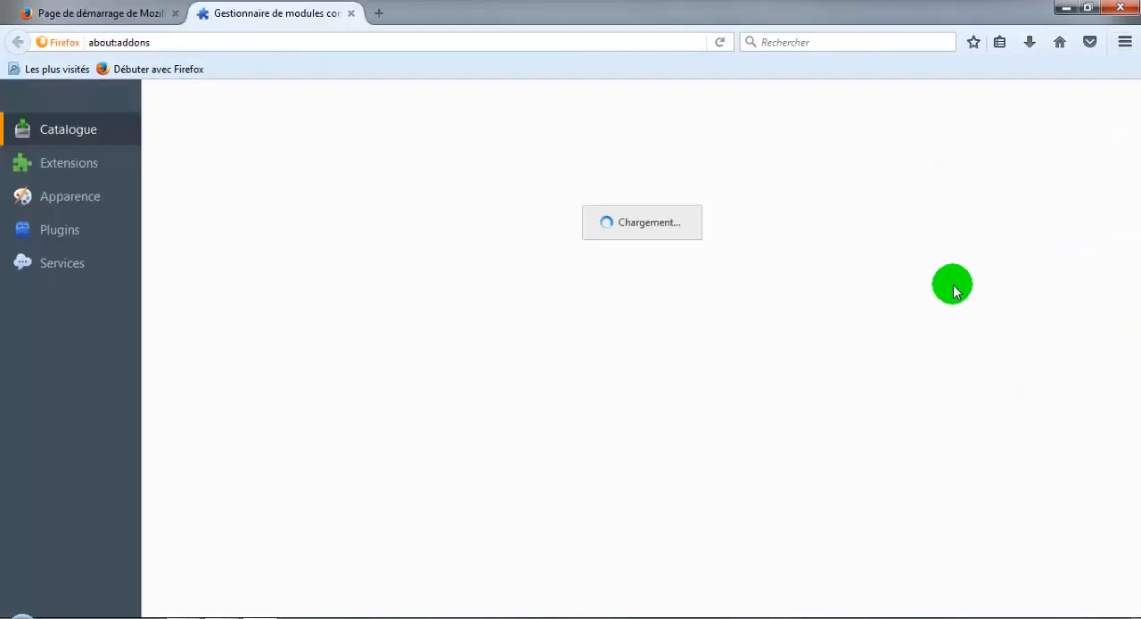
click(71, 165)
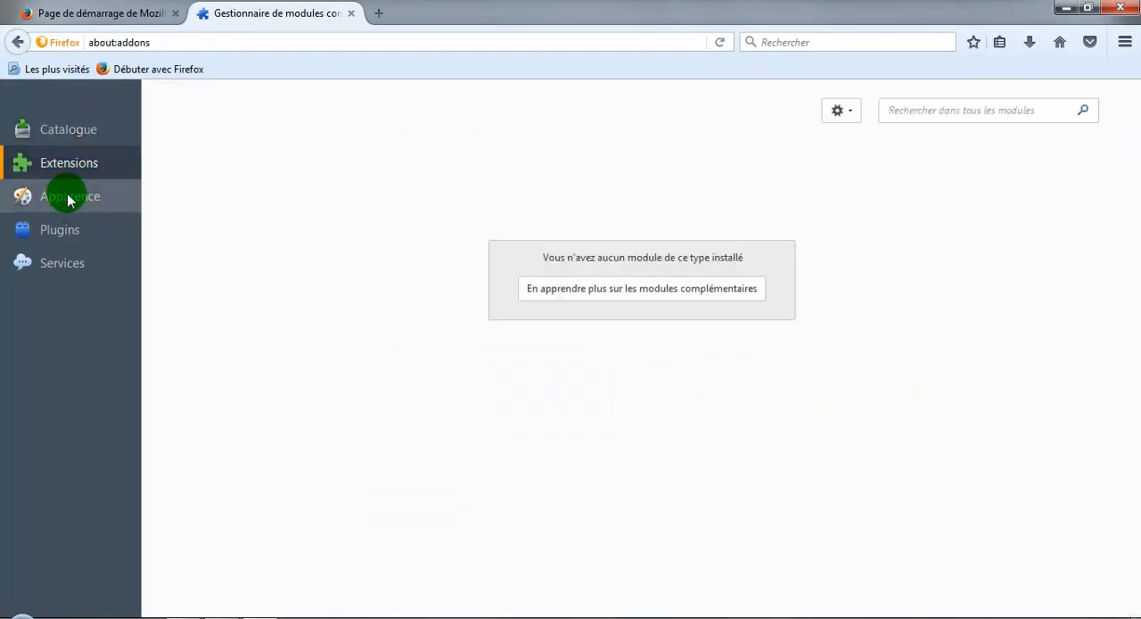
click(68, 193)
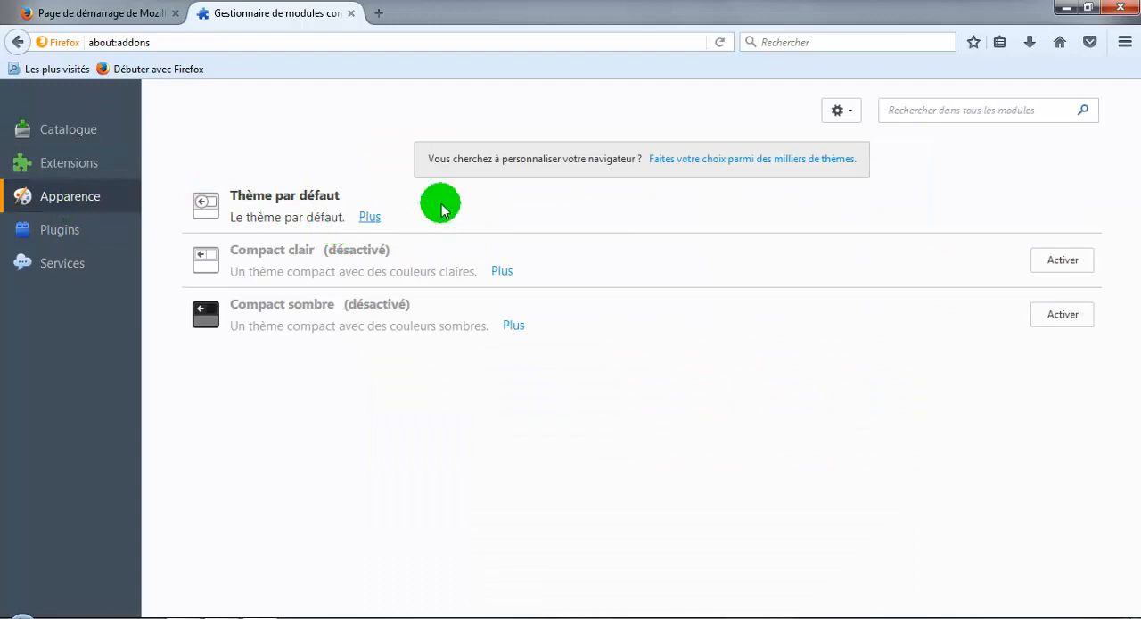
click(1129, 7)
click(552, 342)
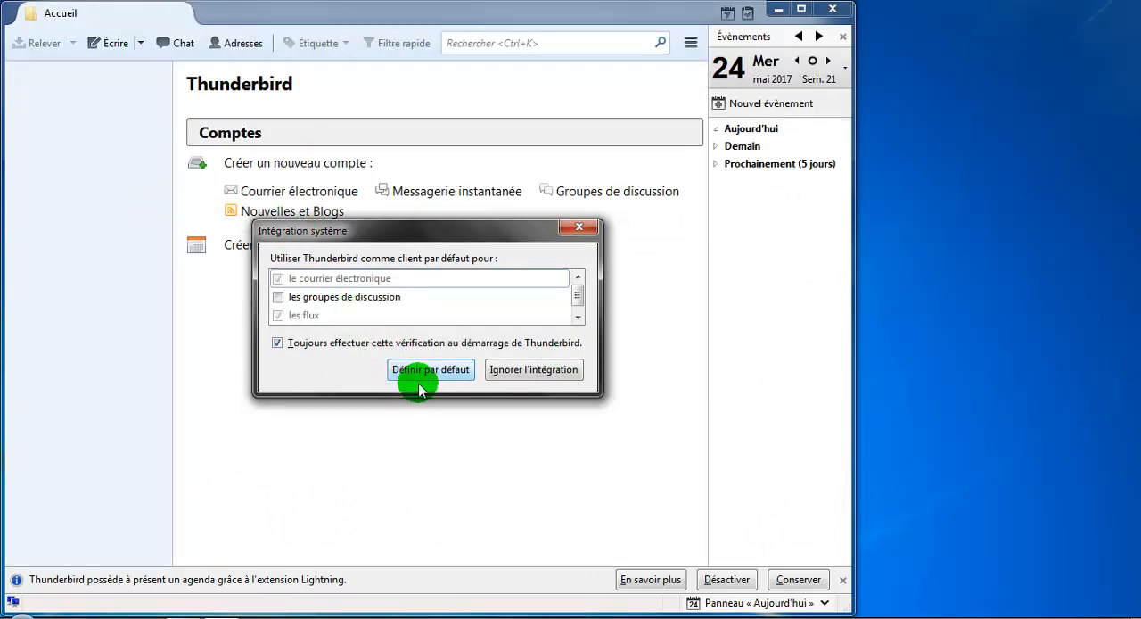
- Skip Thunderbird's system integration, dismiss the new e-mail address dialog without setting up an account, and close Thunderbird
click(541, 374)
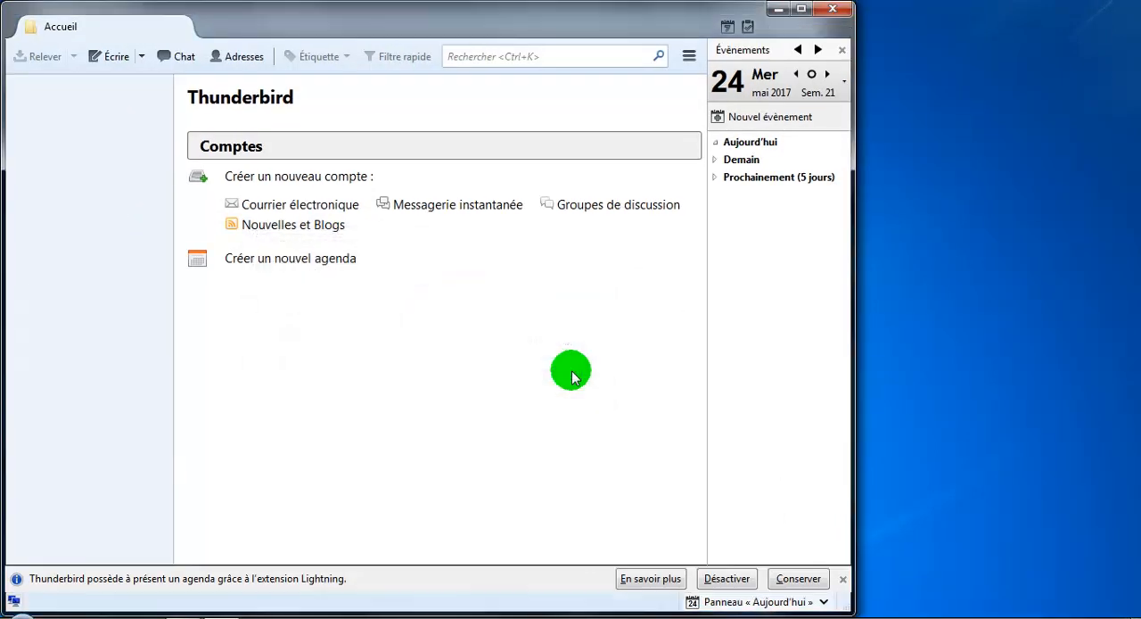
click(800, 9)
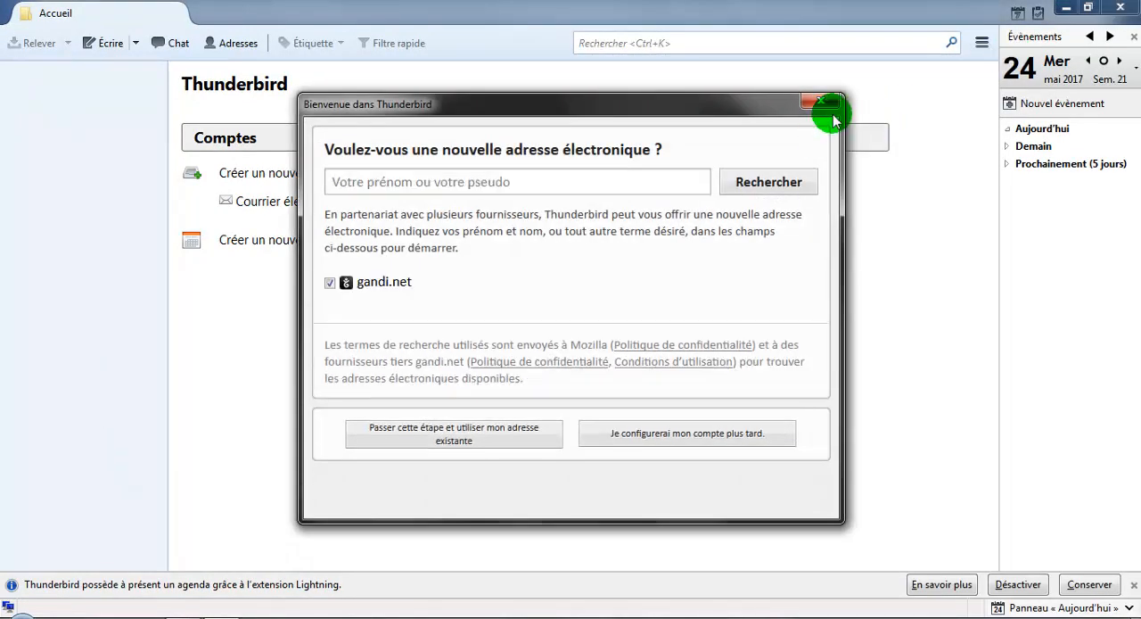
click(834, 107)
click(1124, 8)
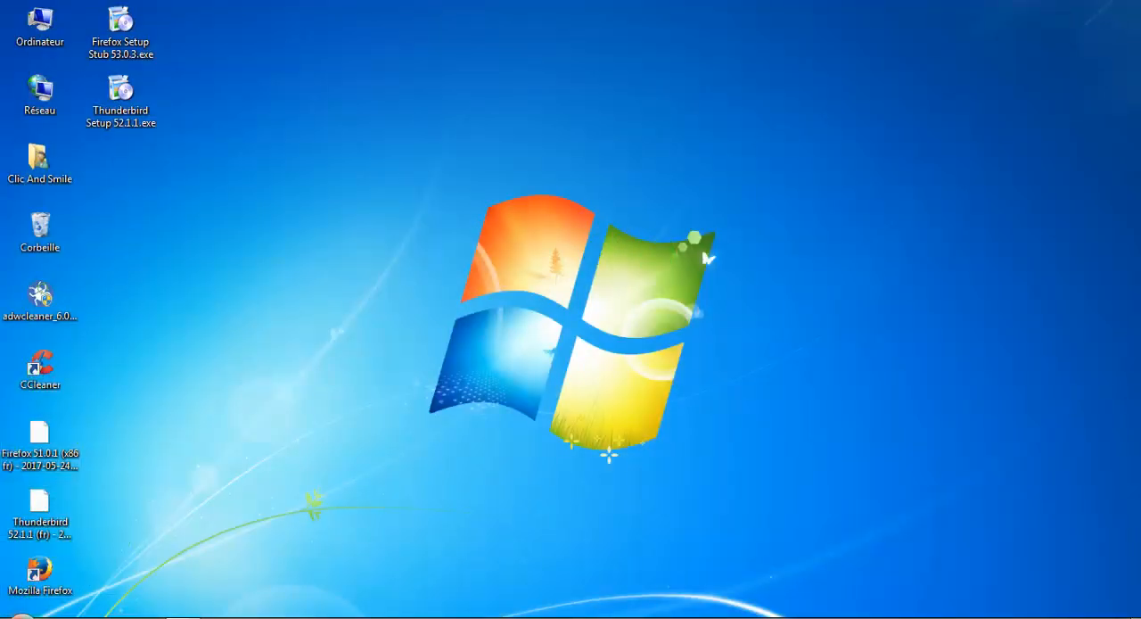
- Open MozBackup and choose to restore a profile for Mozilla Firefox (profiles only)
click(20, 613)
text(mozbackup)
key(Return)
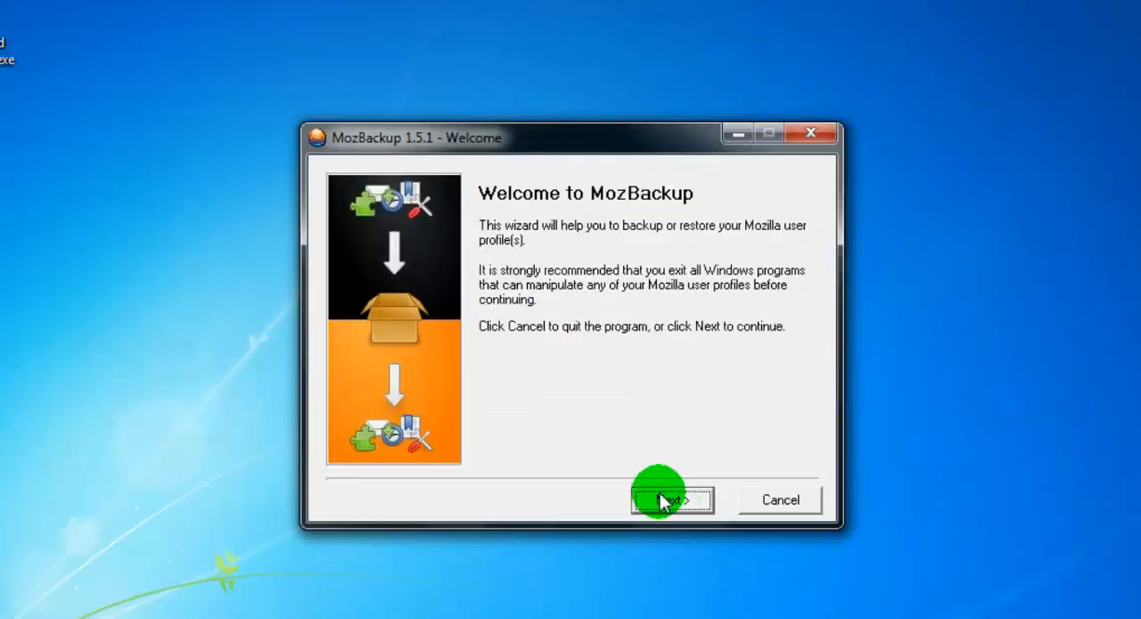
click(667, 501)
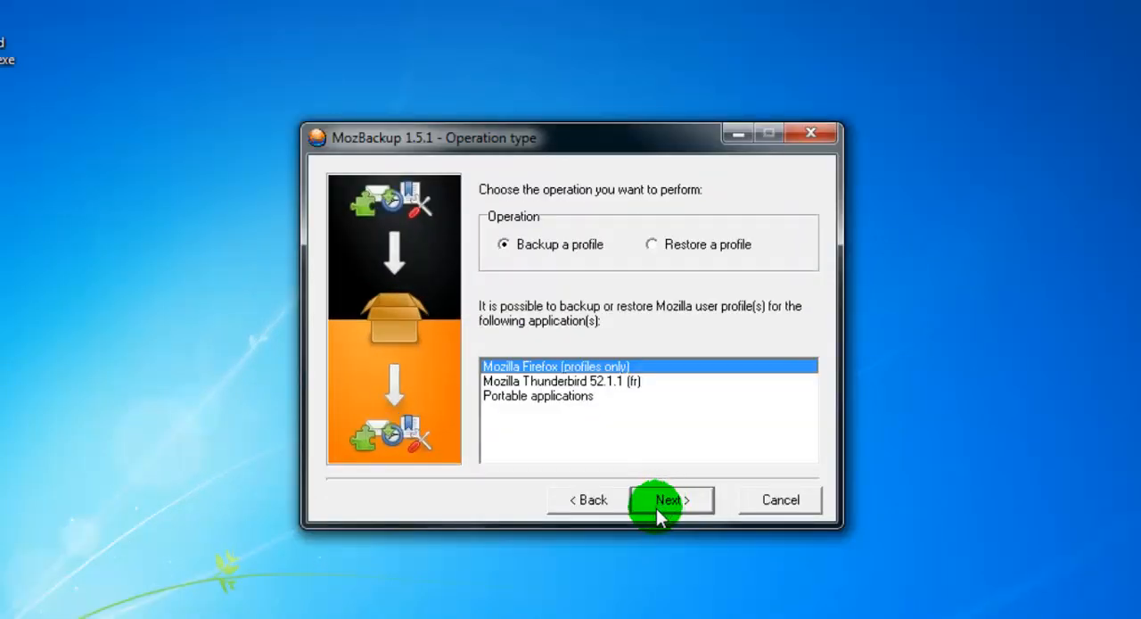
click(653, 246)
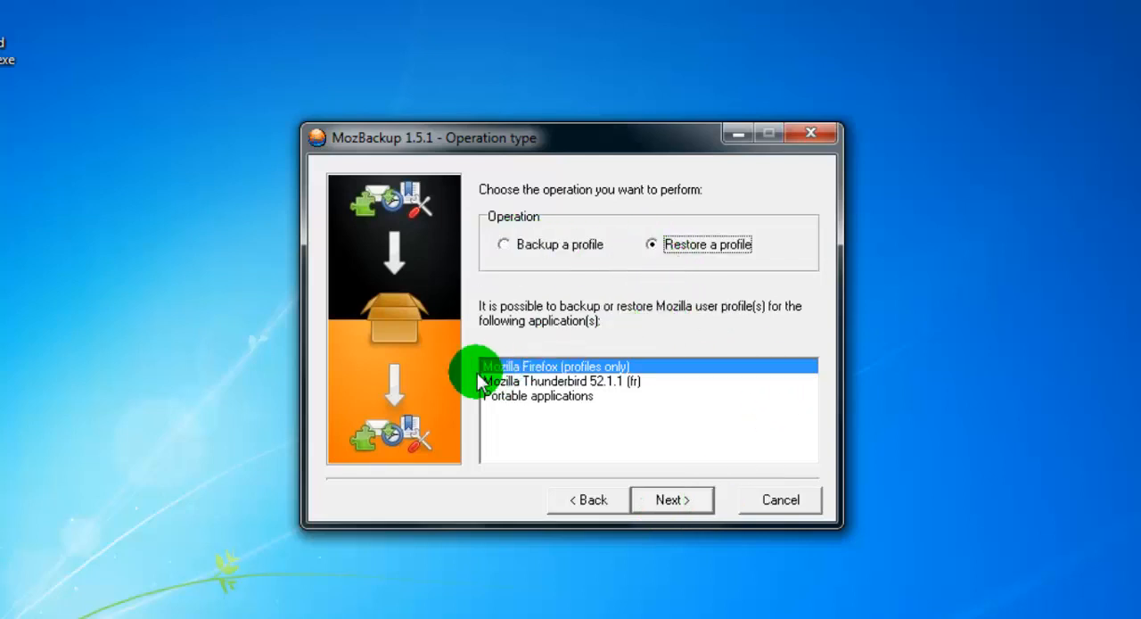
click(678, 500)
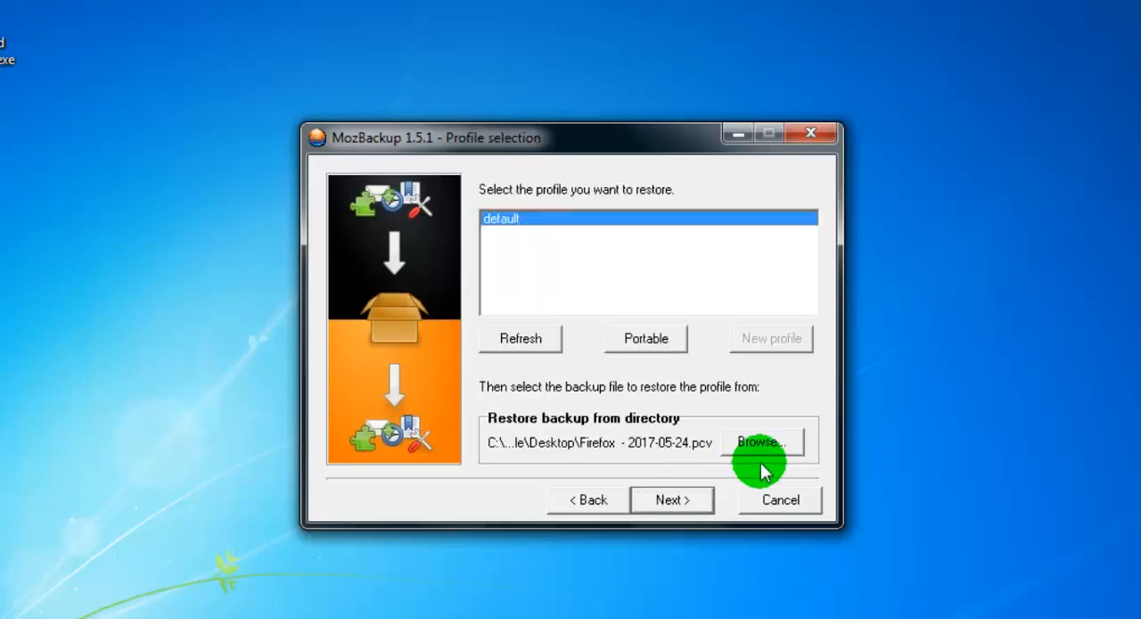
- Select "Firefox 51.0.1 (x86 fr) - 2017-05-24.pcv" from Bureau as the backup to restore into the default profile
click(759, 442)
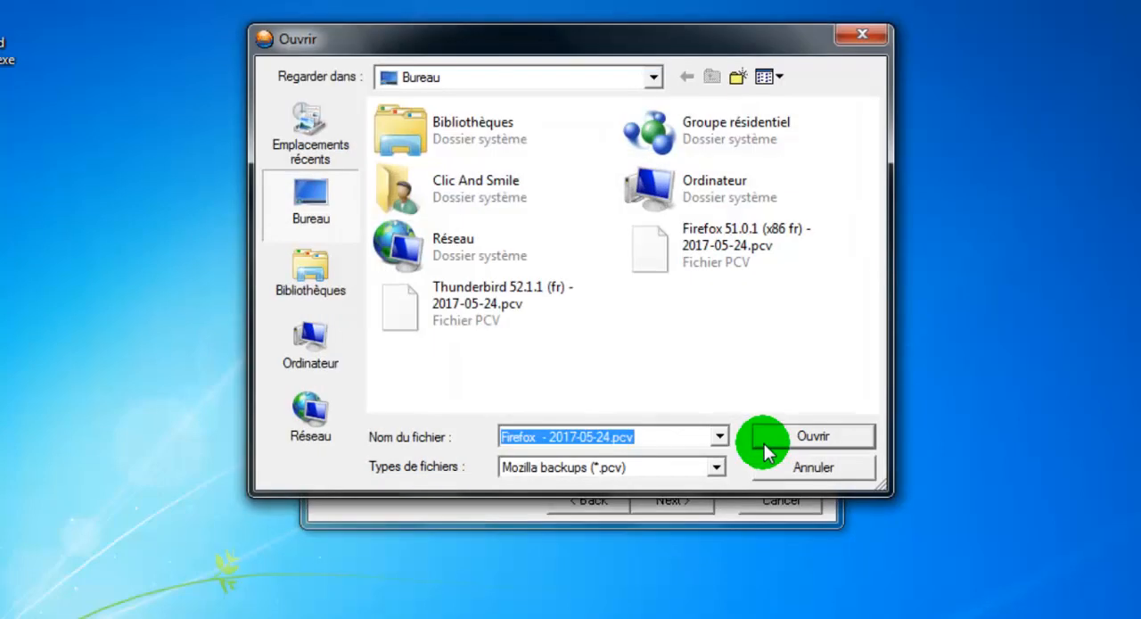
click(295, 214)
click(683, 234)
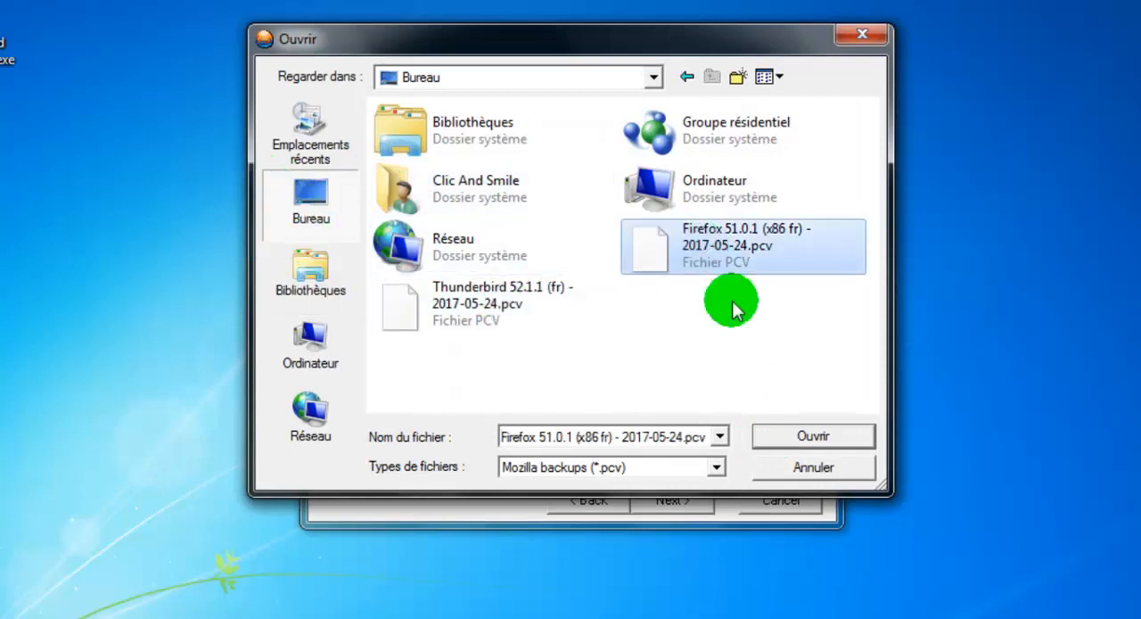
click(815, 437)
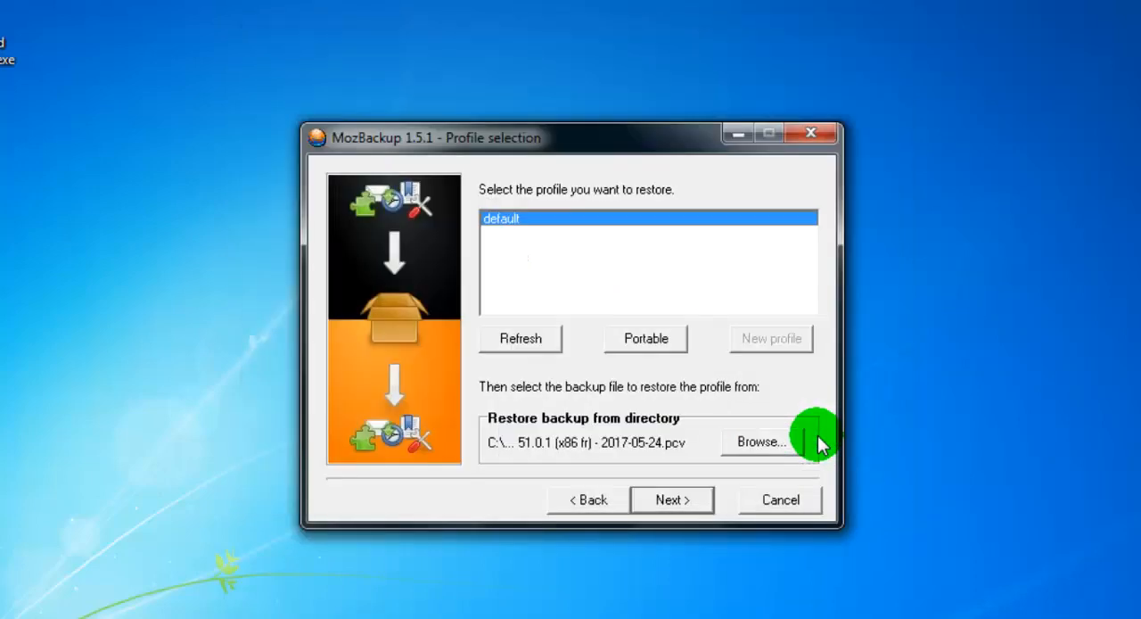
click(681, 516)
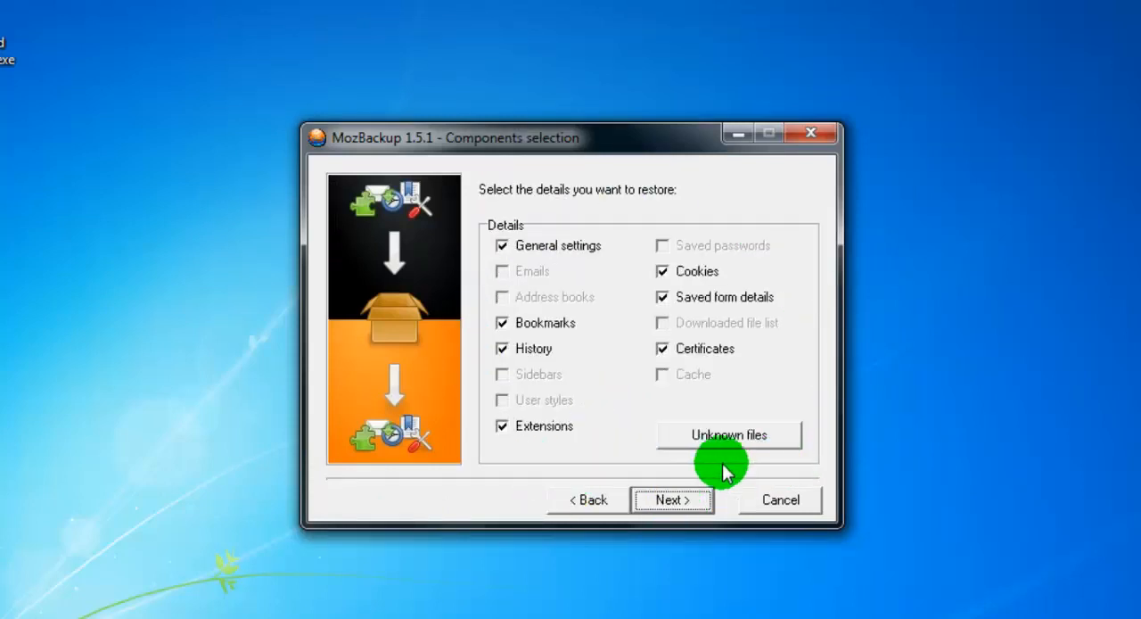
- Restore the preselected Firefox components, accept overwriting existing files, and continue to a new backup or restore
click(688, 506)
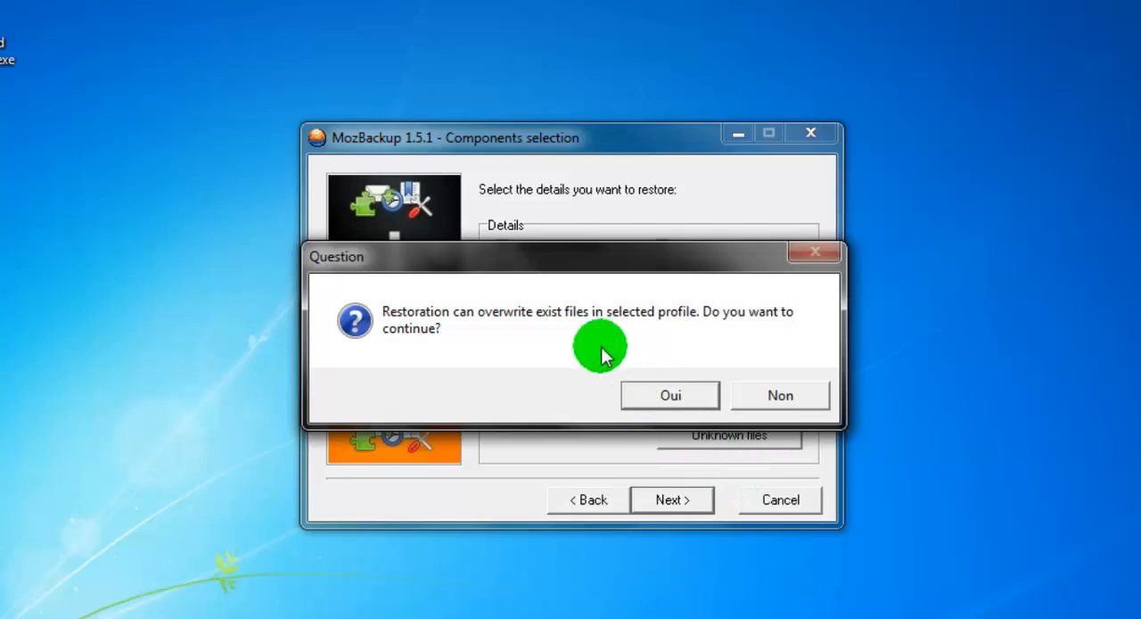
click(677, 396)
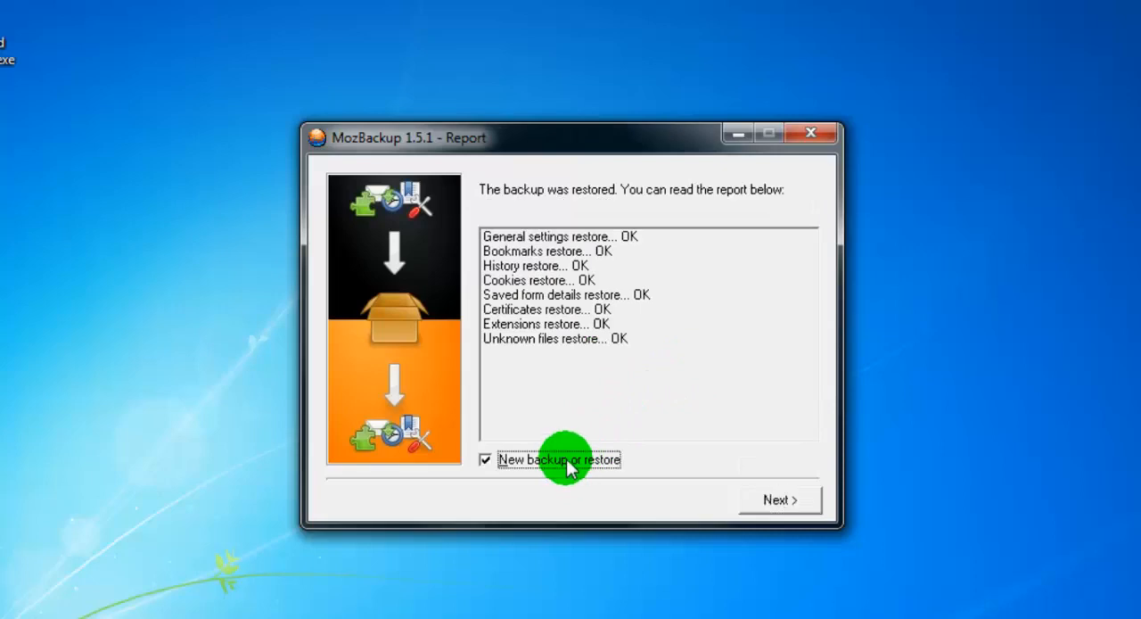
click(798, 505)
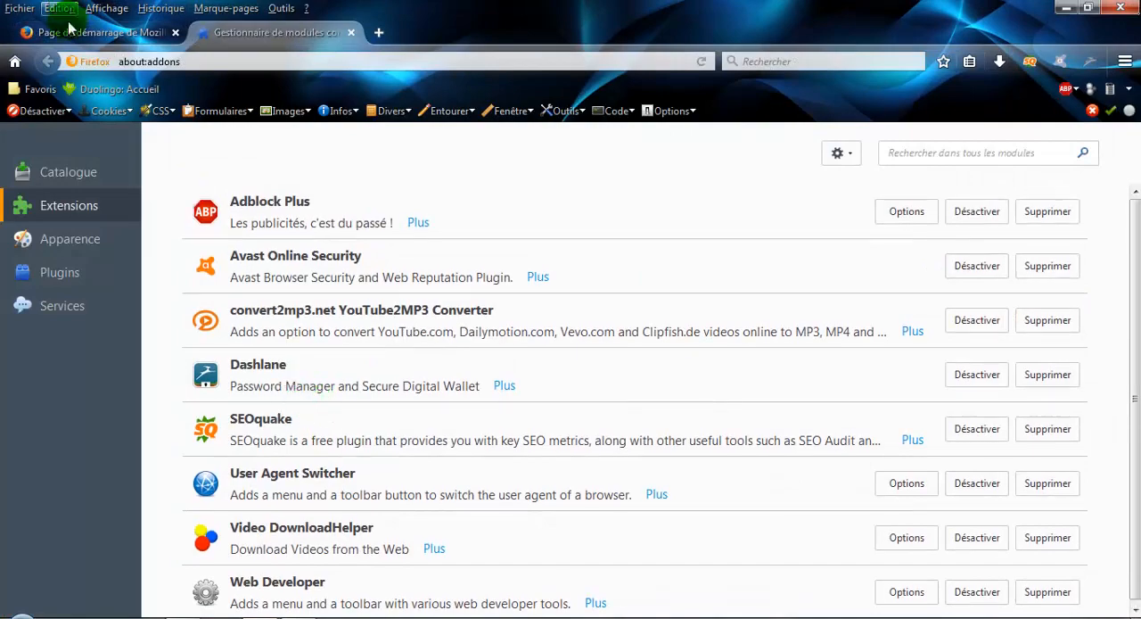
- Check the Favoris bookmarks folder in the restored Firefox, and close Firefox with all its tabs
click(38, 89)
click(39, 89)
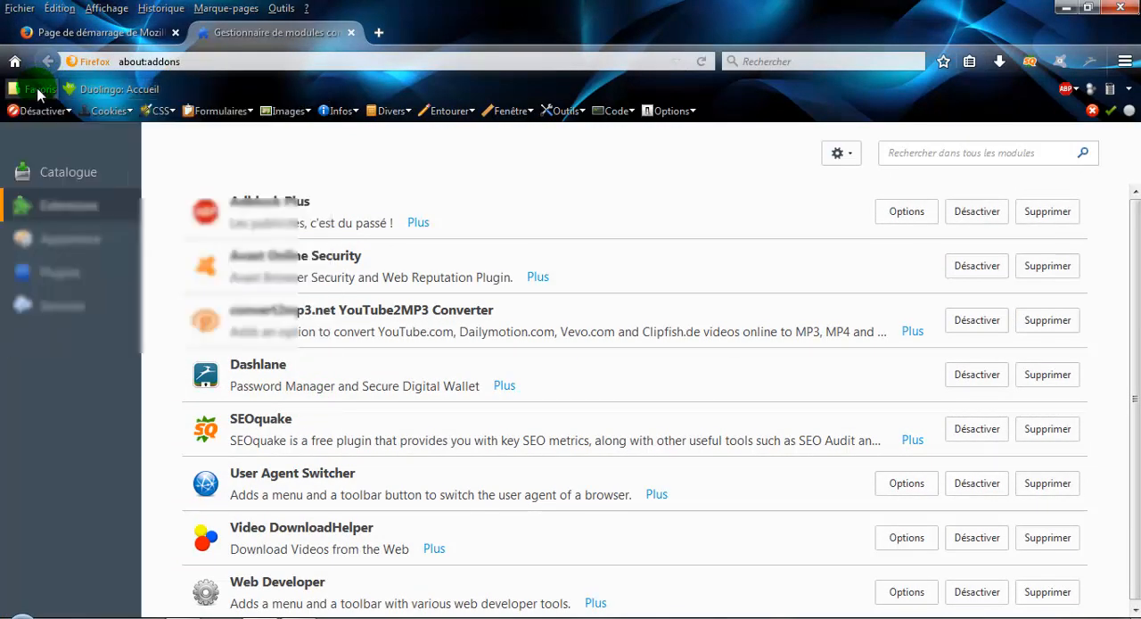
click(1114, 8)
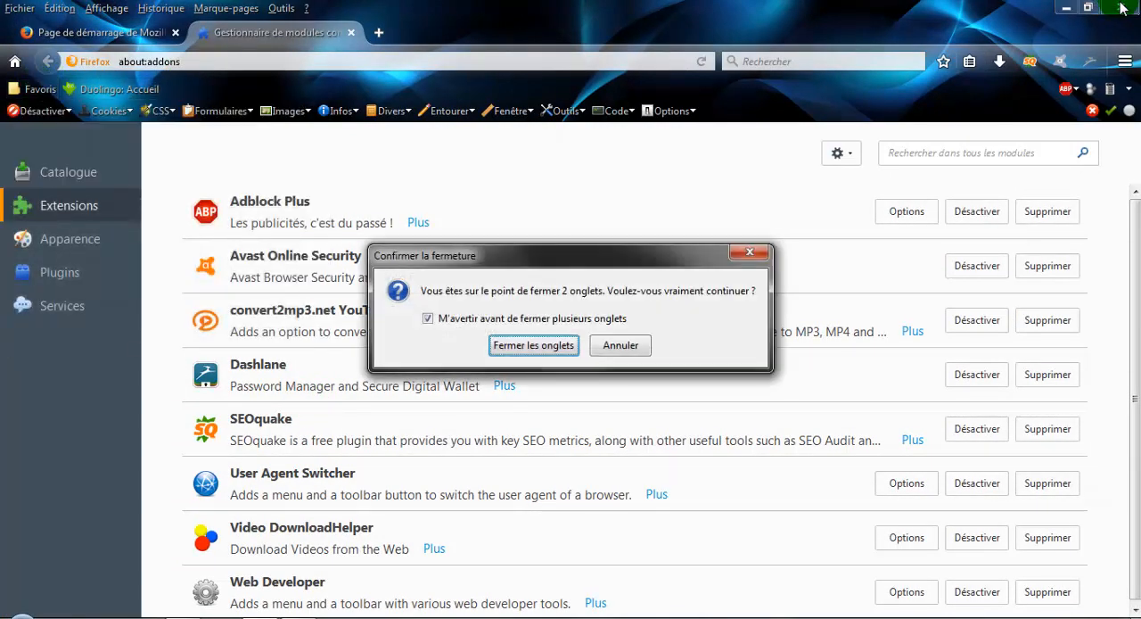
click(477, 345)
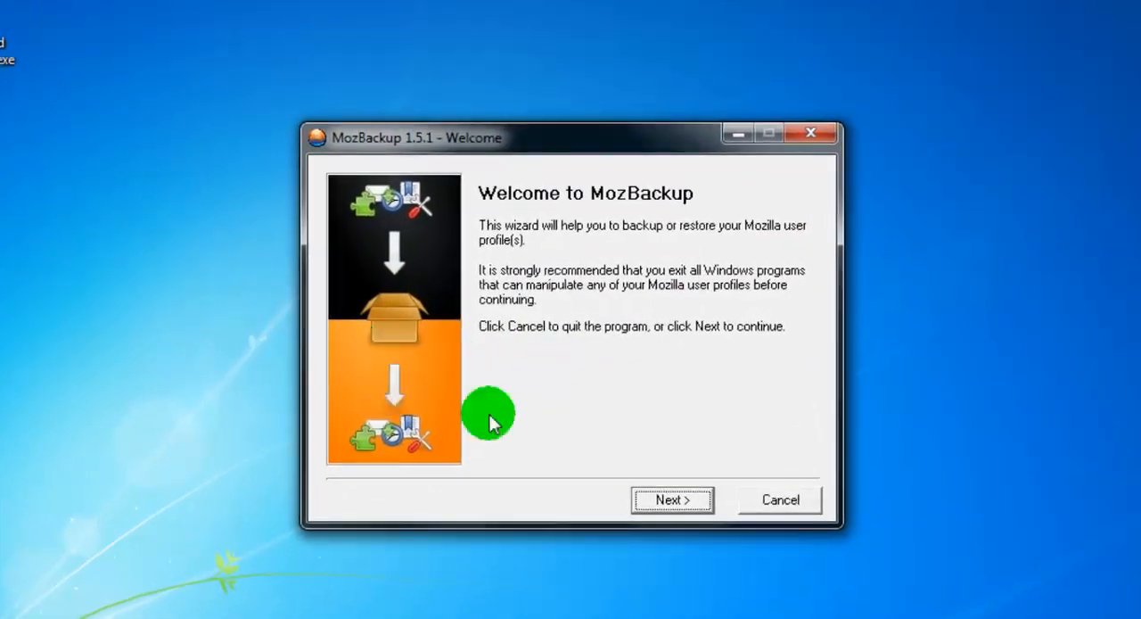
- Choose to restore the default Mozilla Thunderbird 52.1.1 (fr) profile from "Thunderbird 52.1.1 (fr) - 2017-05-24.pcv" on Bureau
click(659, 501)
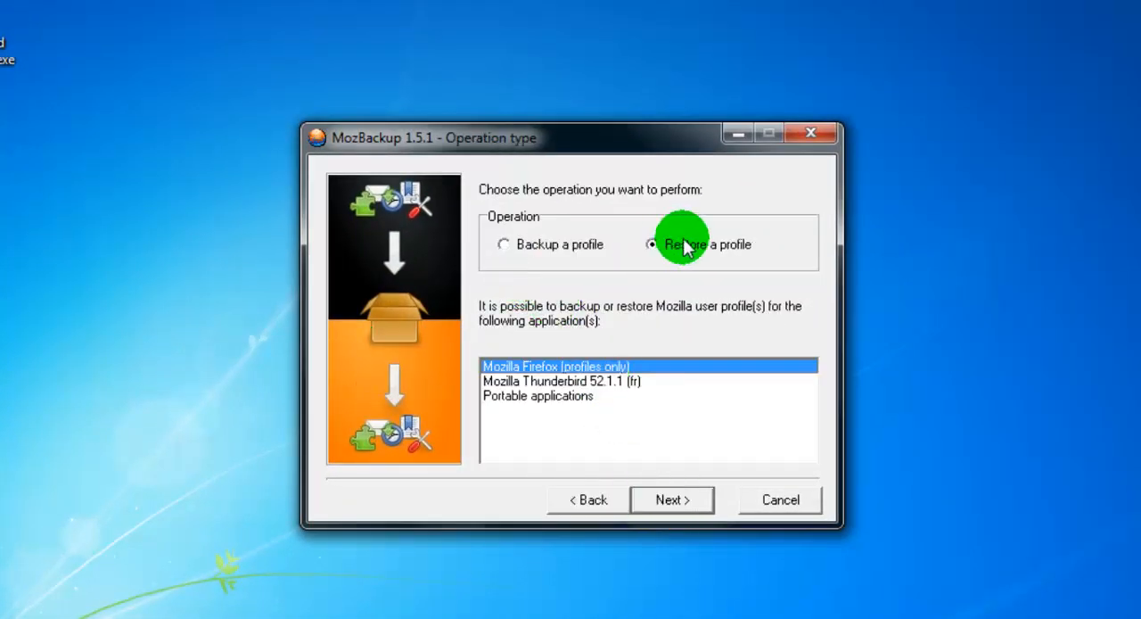
click(588, 384)
click(684, 500)
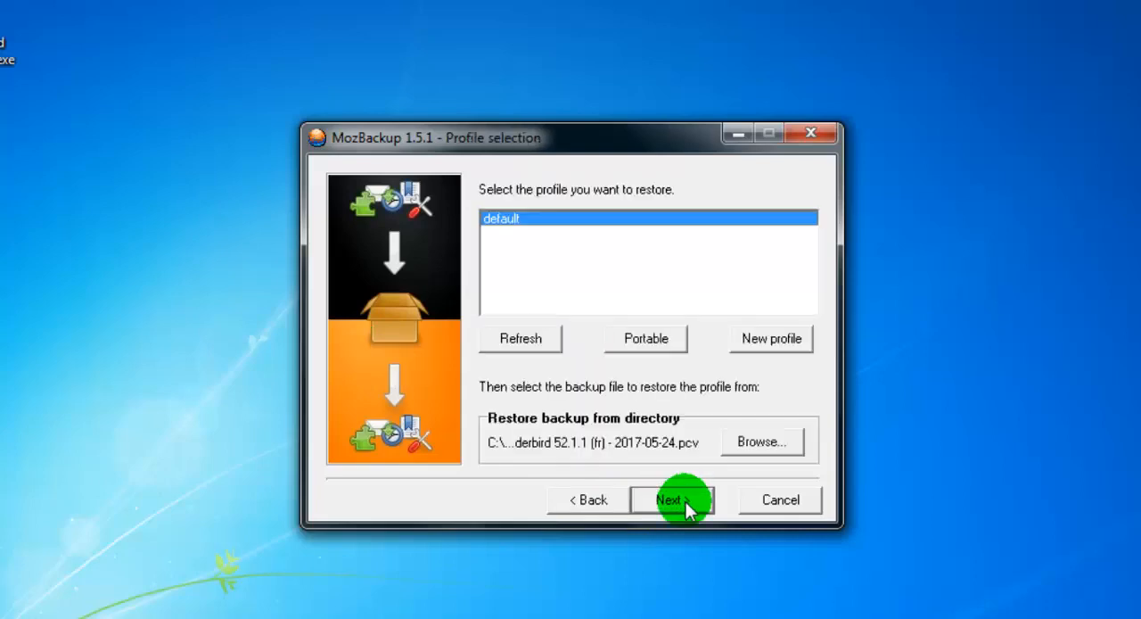
click(774, 446)
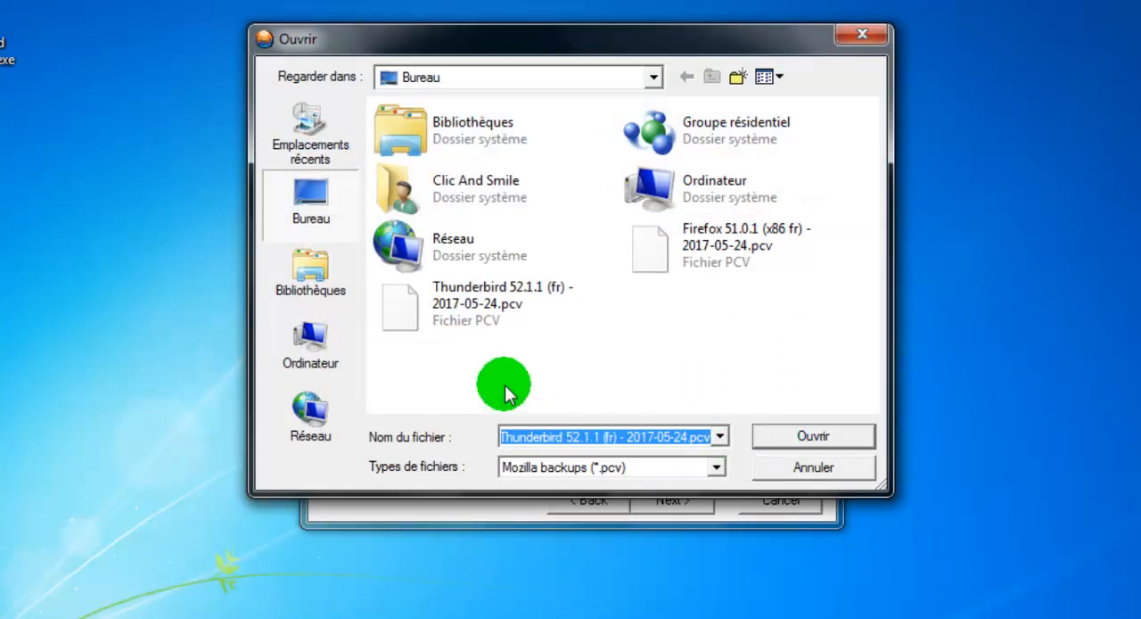
click(454, 316)
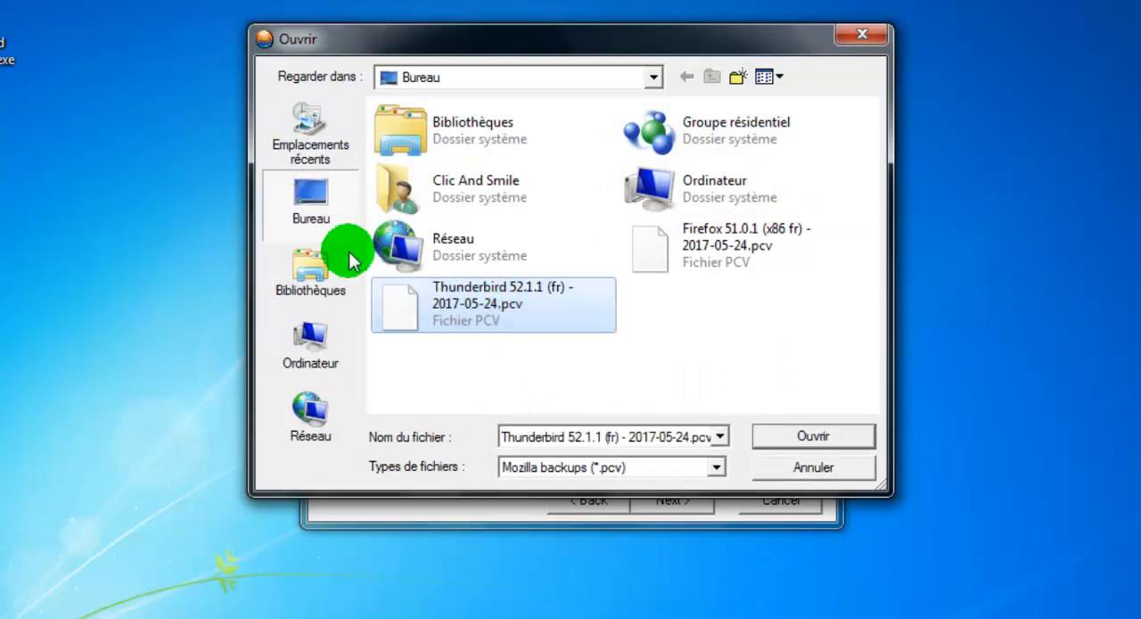
click(836, 438)
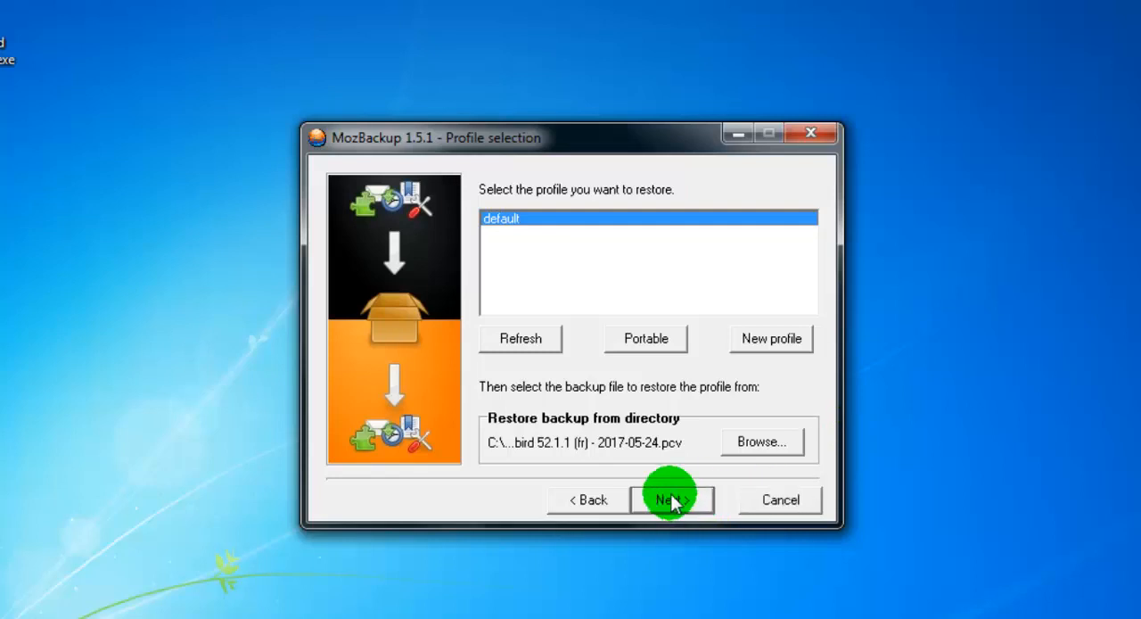
click(673, 501)
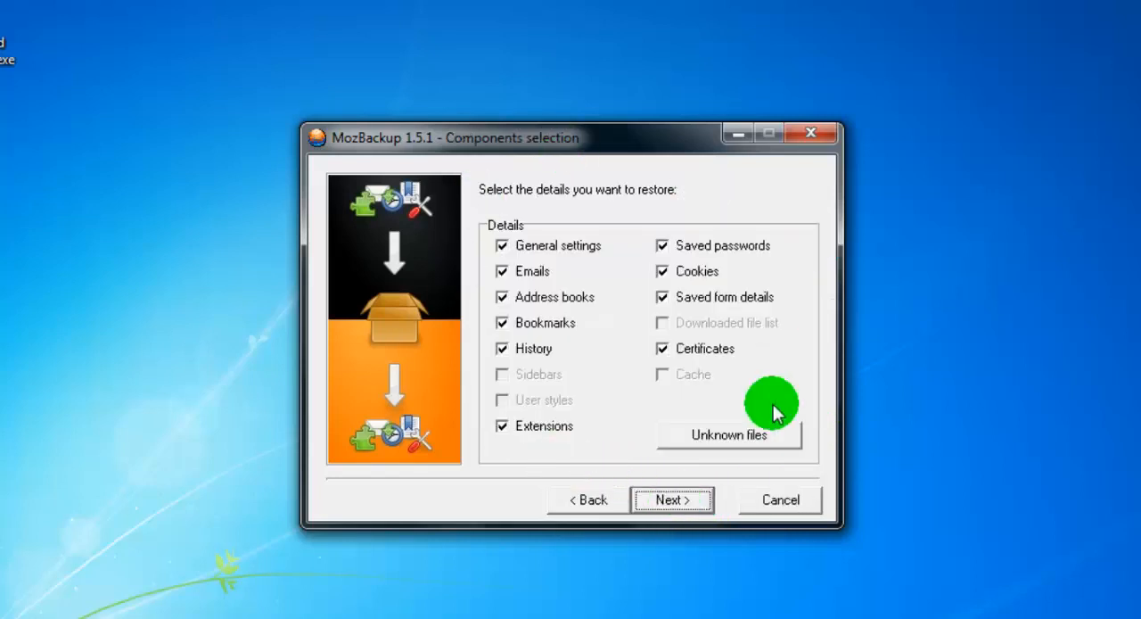
- Restore the preselected Thunderbird components, accept overwriting existing files, and finish the wizard
click(687, 510)
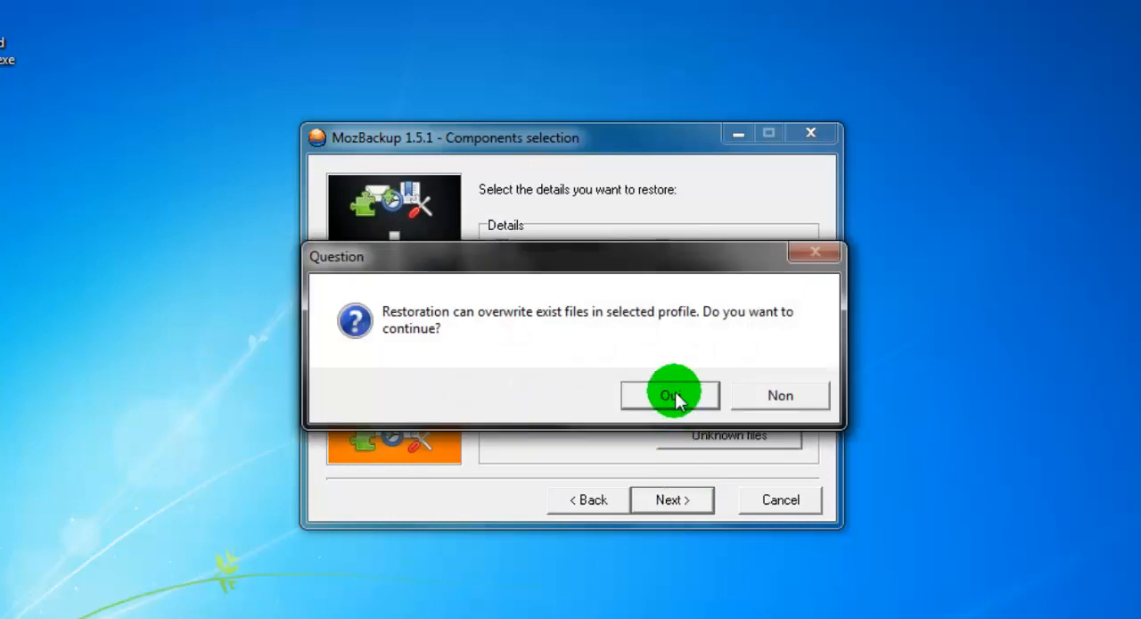
click(671, 395)
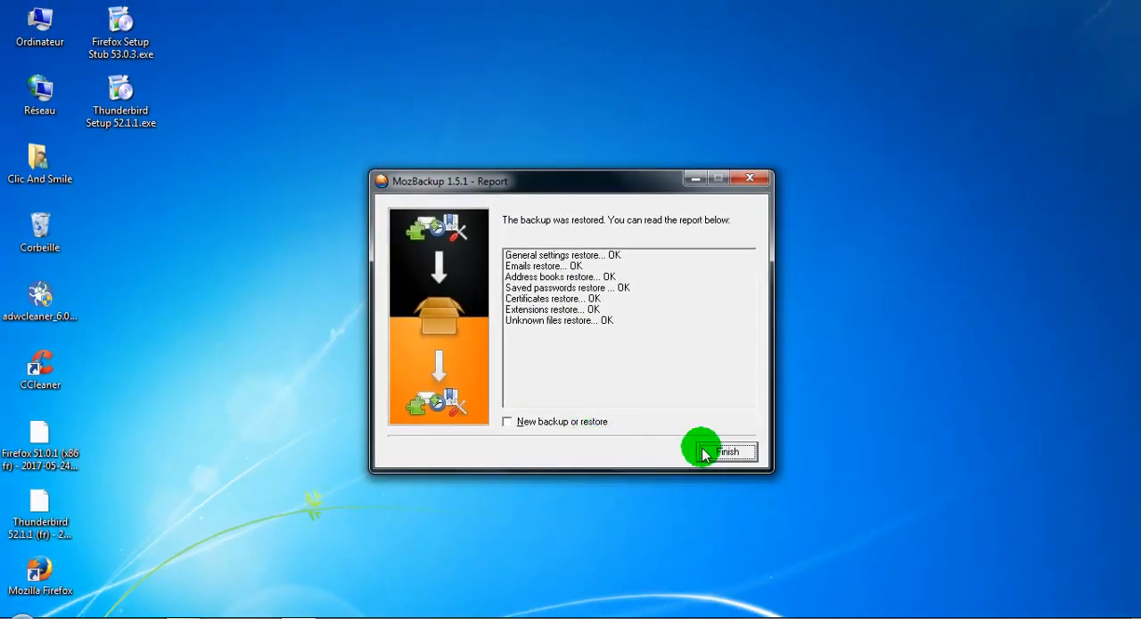
click(728, 453)
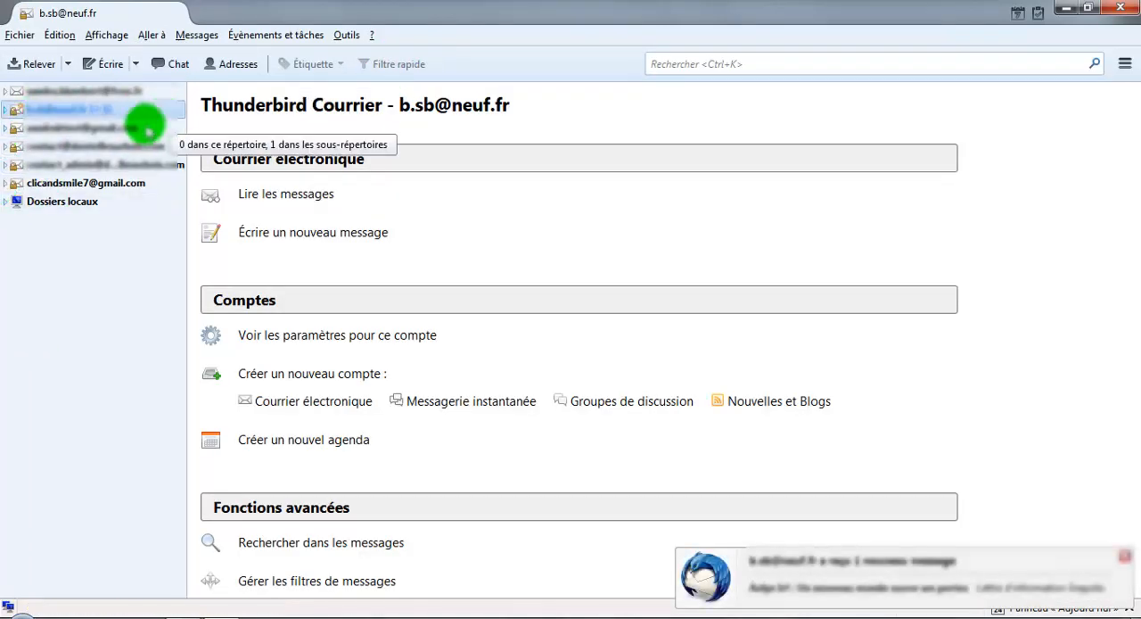
- Check the Courrier entrant folder of the last mail account in the restored Thunderbird, and close Thunderbird
click(7, 183)
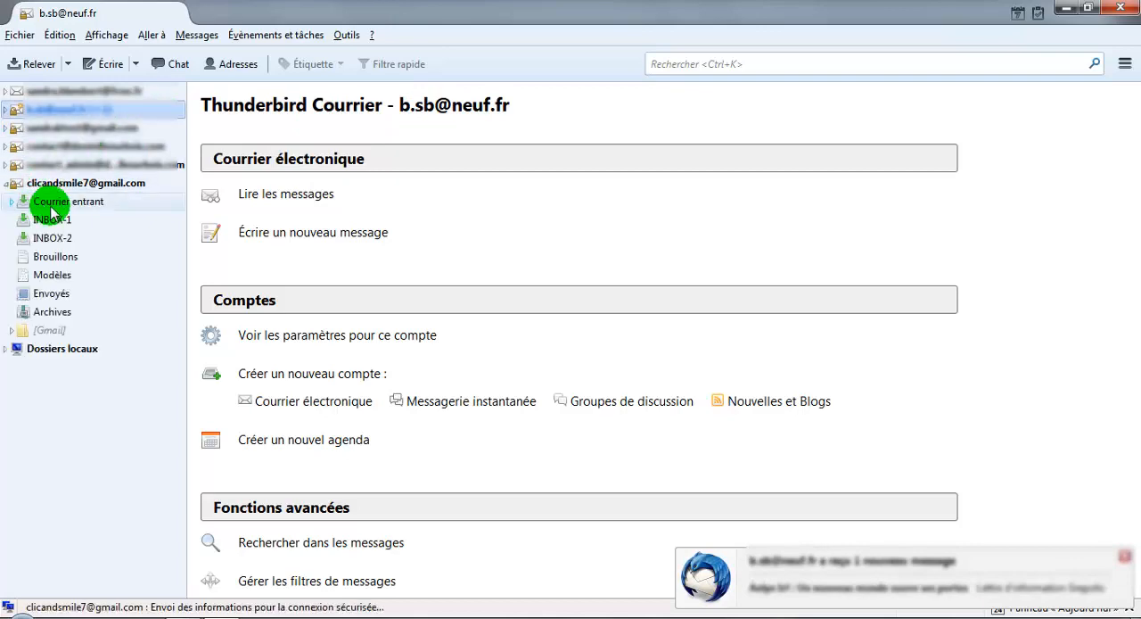
click(62, 204)
click(10, 201)
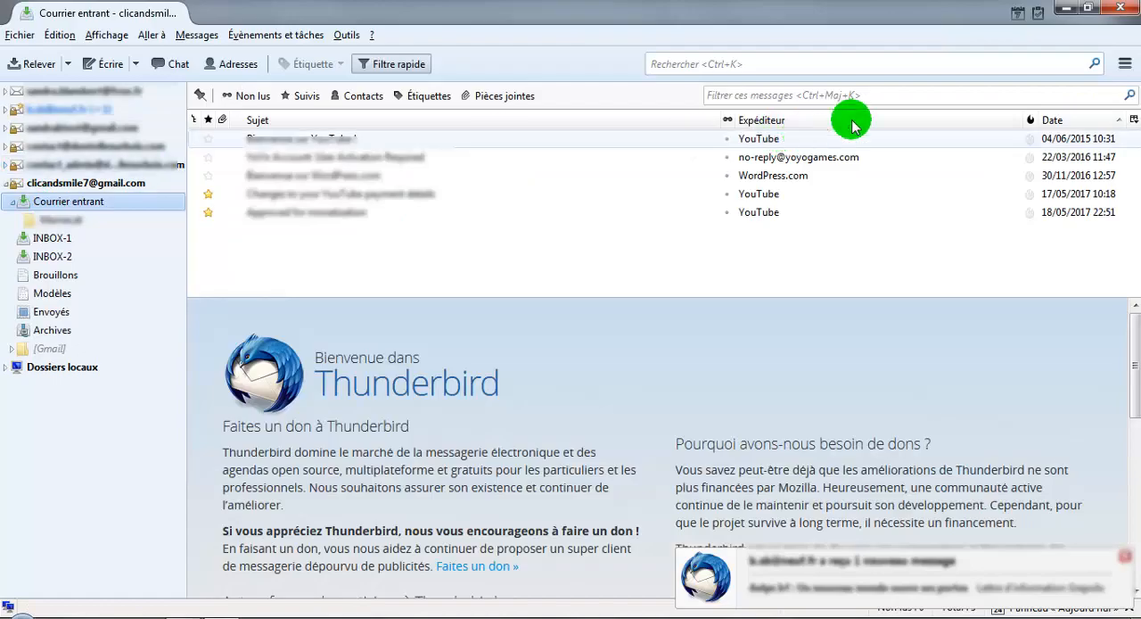
click(1123, 8)
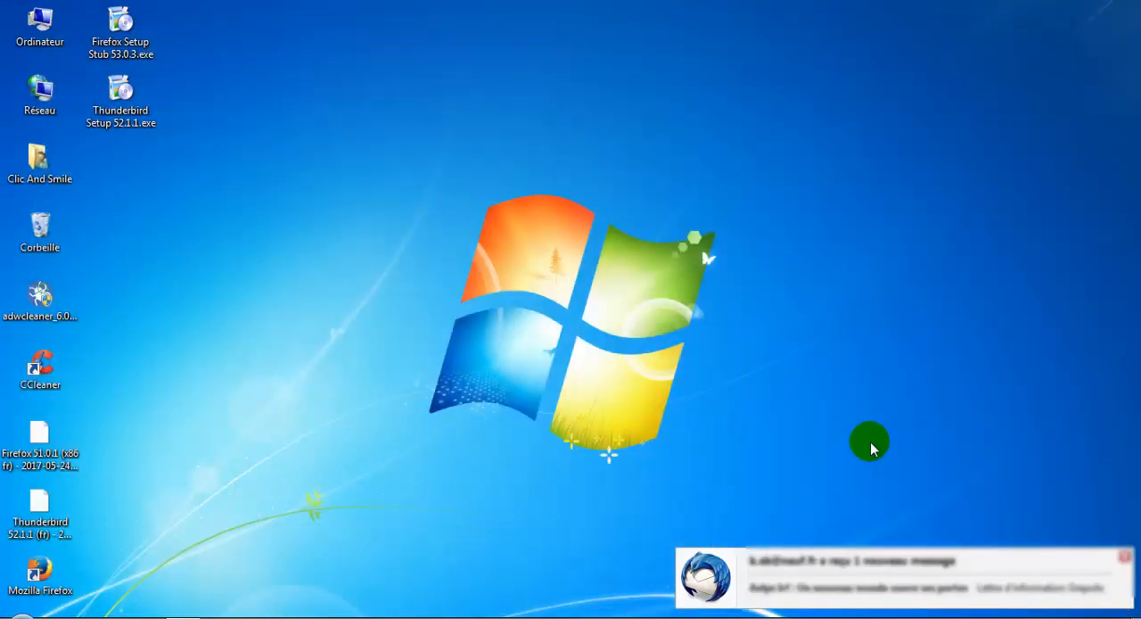